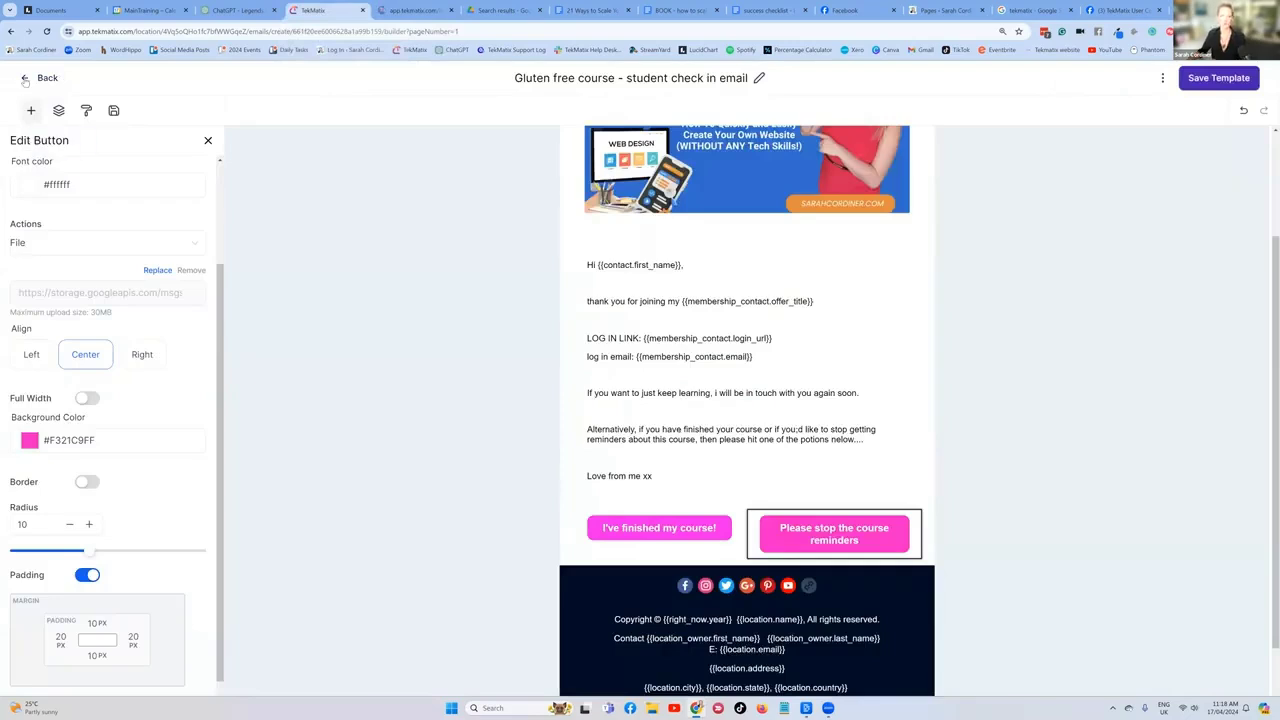
# Create a blank funnel named 'Stop the gluten free course reminders' from Websites & Funnels
pyautogui.click(25, 78)
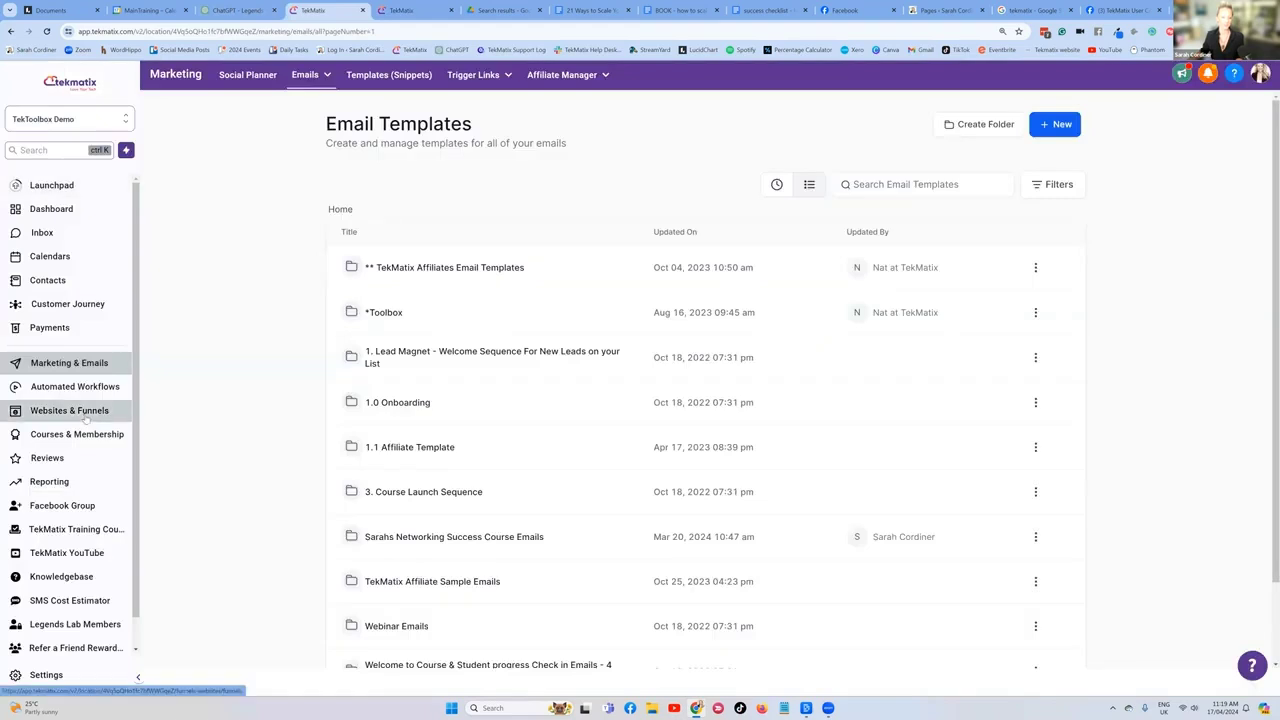
pyautogui.click(86, 420)
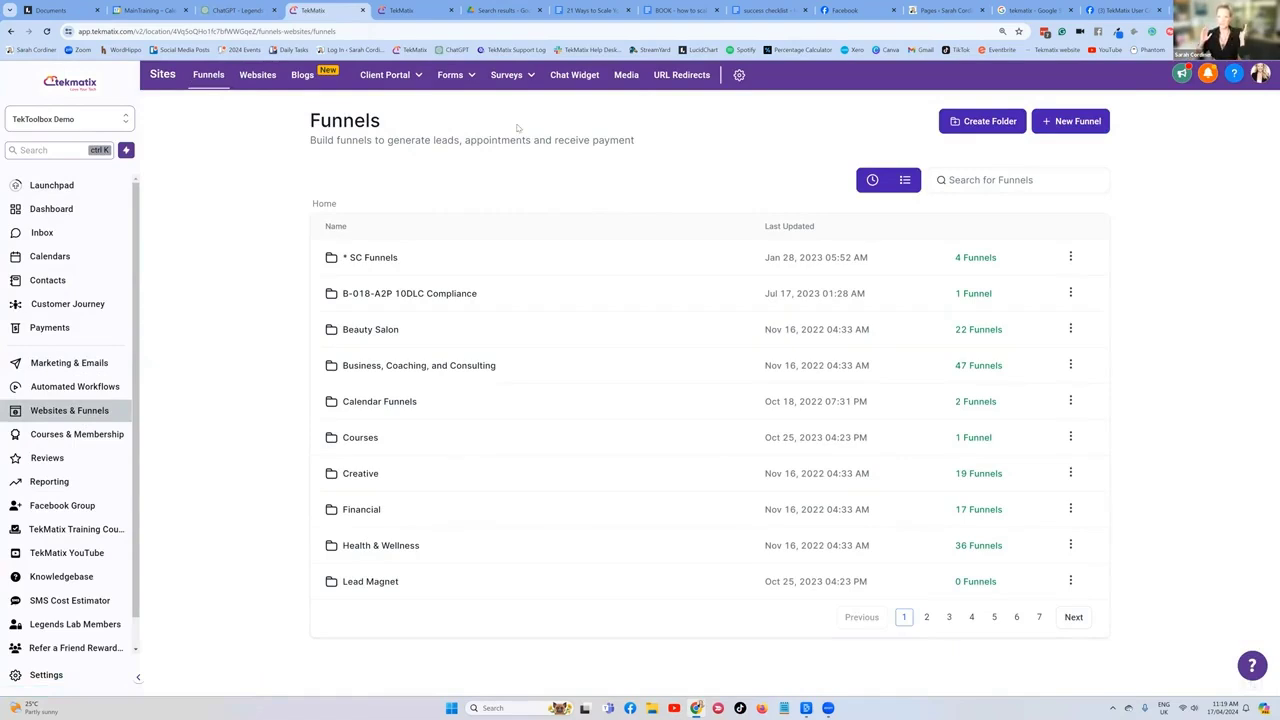
pyautogui.click(1073, 121)
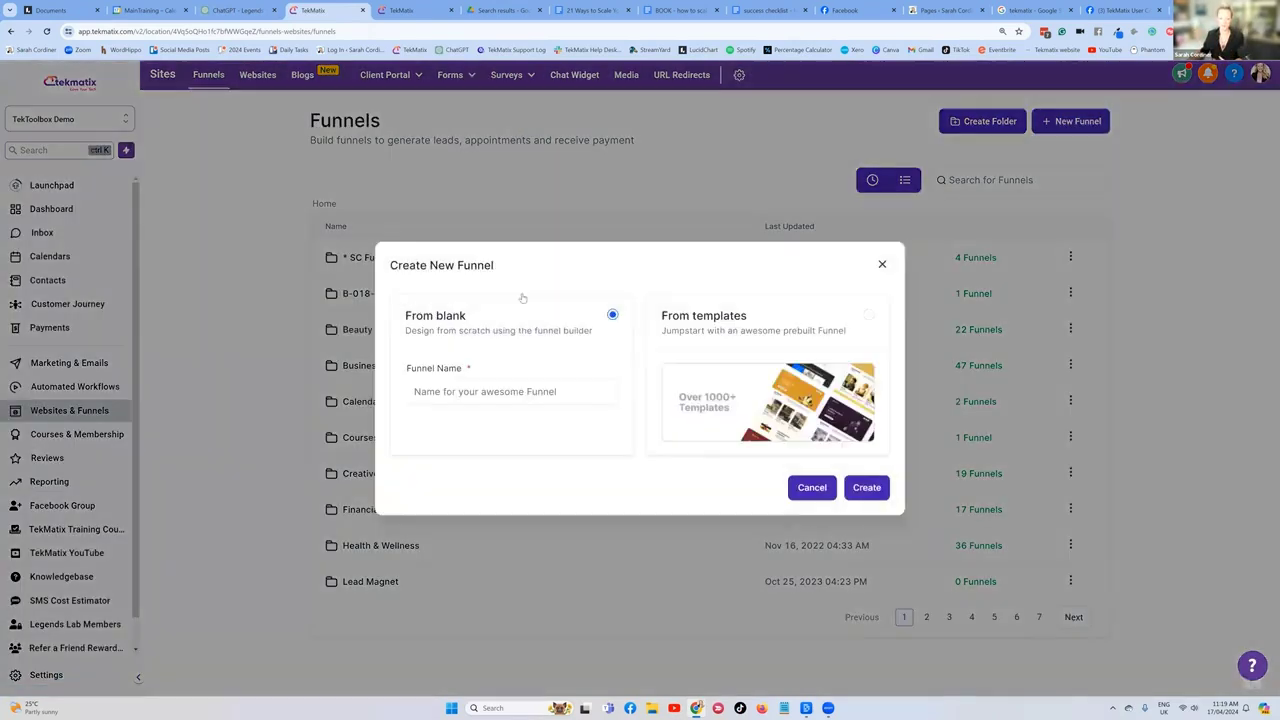
pyautogui.click(492, 396)
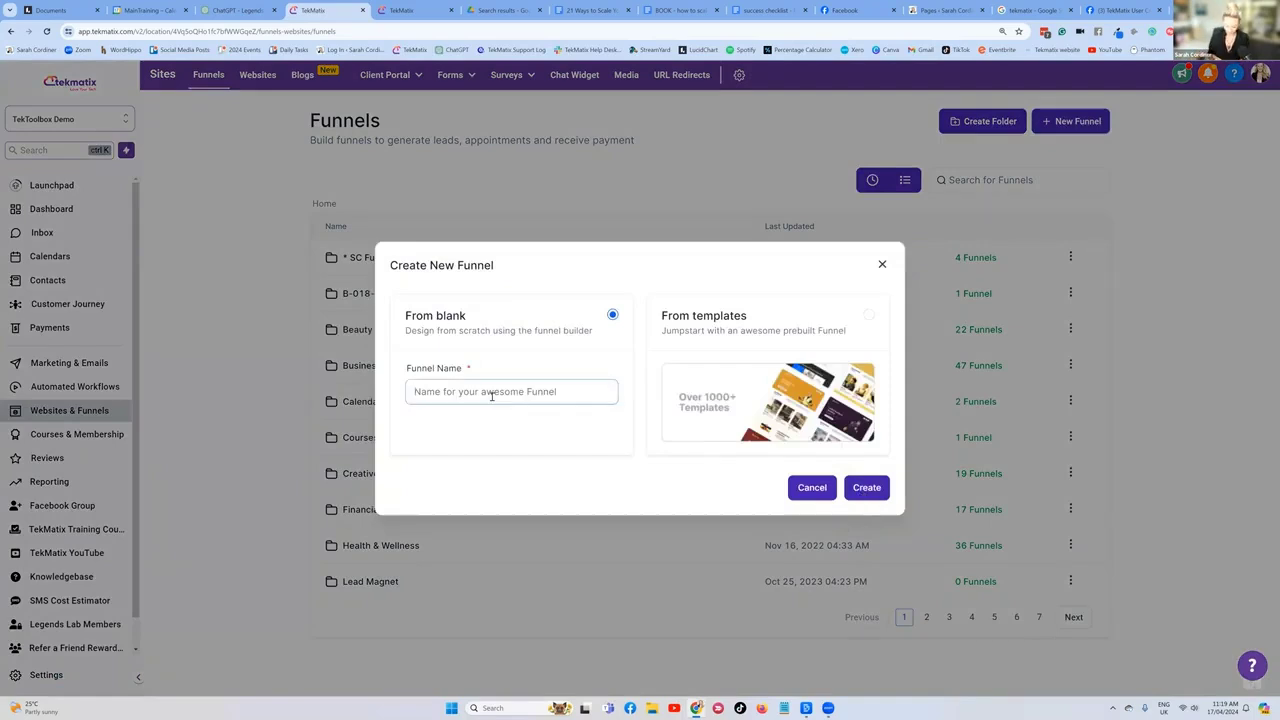
pyautogui.write('Stop the glut')
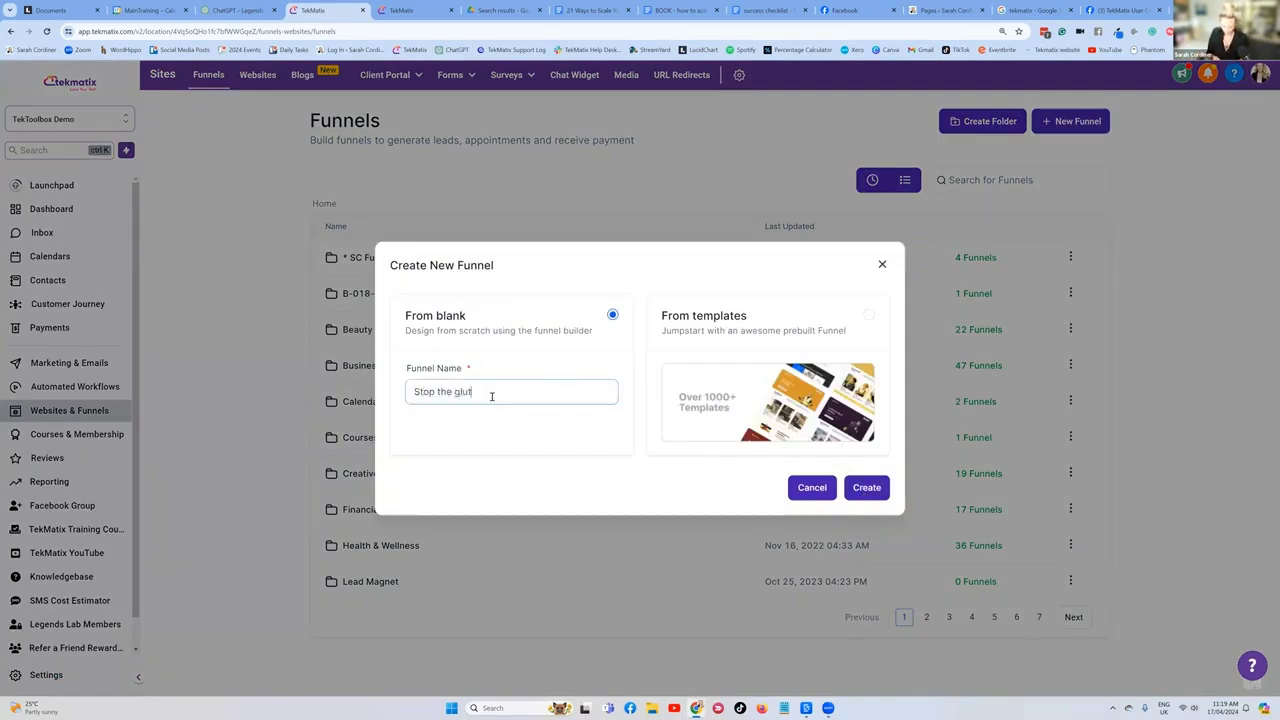
pyautogui.write('en free course')
pyautogui.write(' reminders')
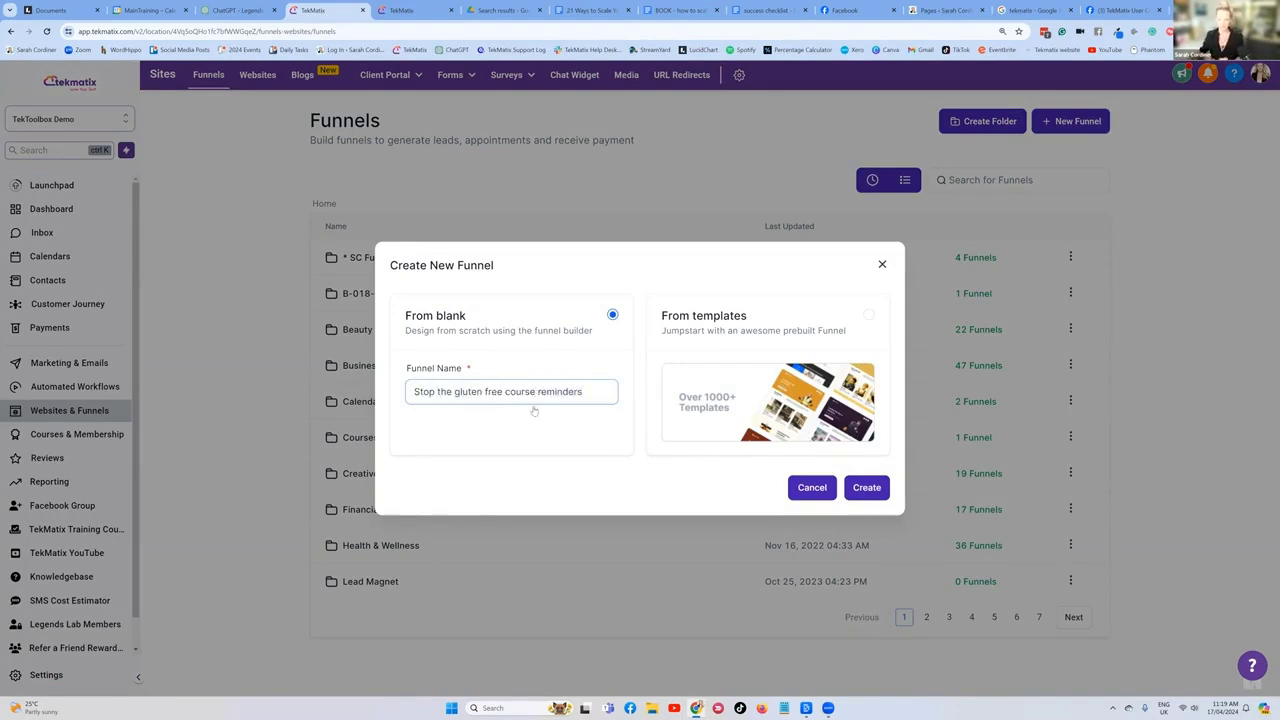
pyautogui.click(866, 490)
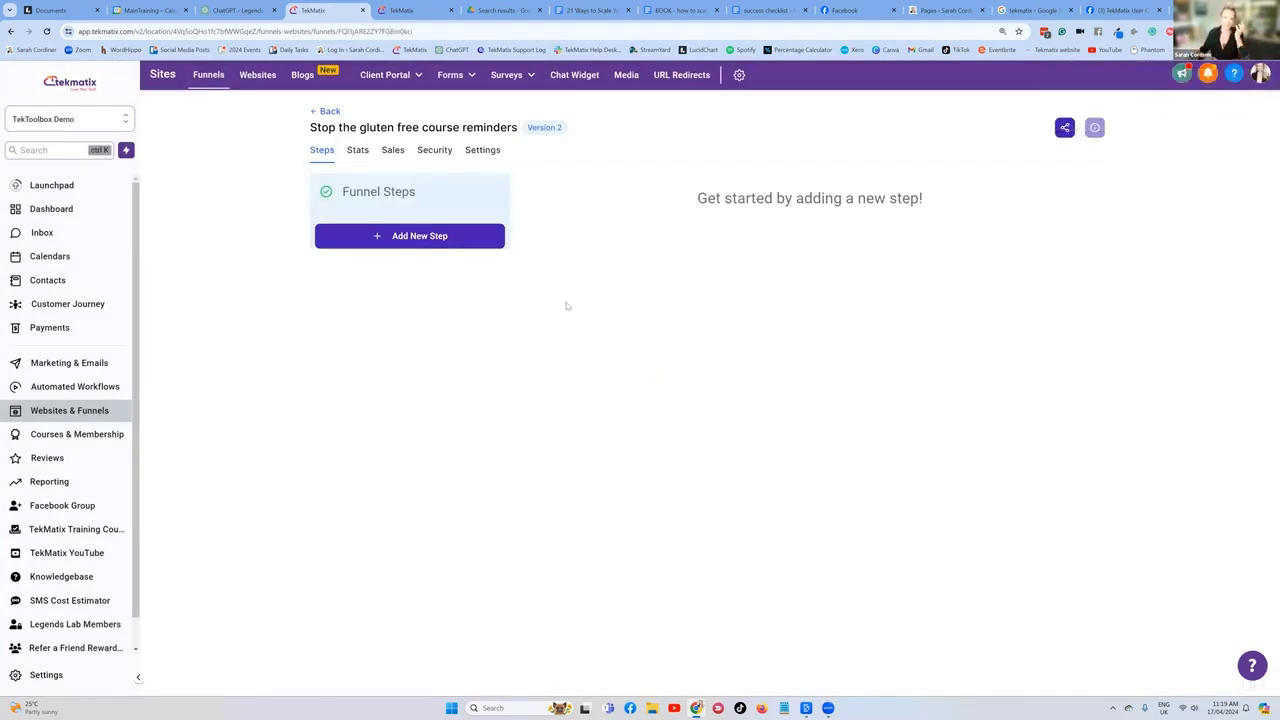
# Add the step 'Removed from the gluten free course reminders' with path /remindersfinished
pyautogui.click(438, 237)
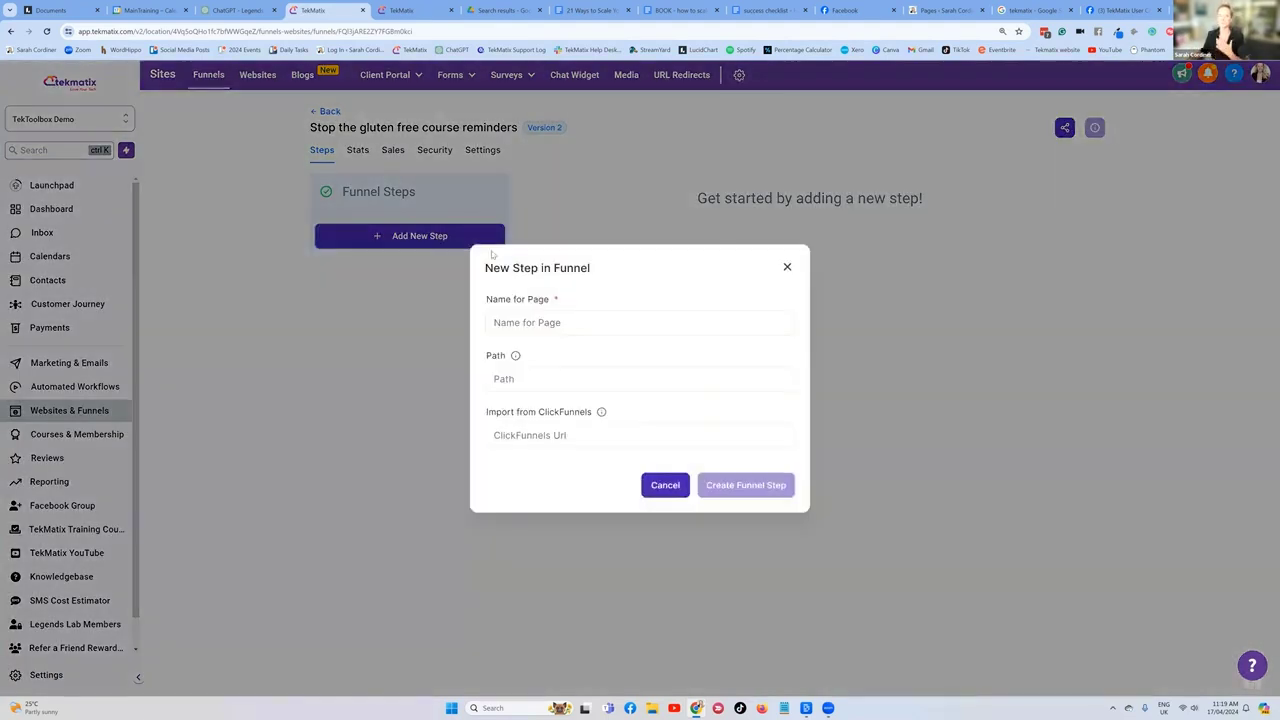
pyautogui.click(520, 322)
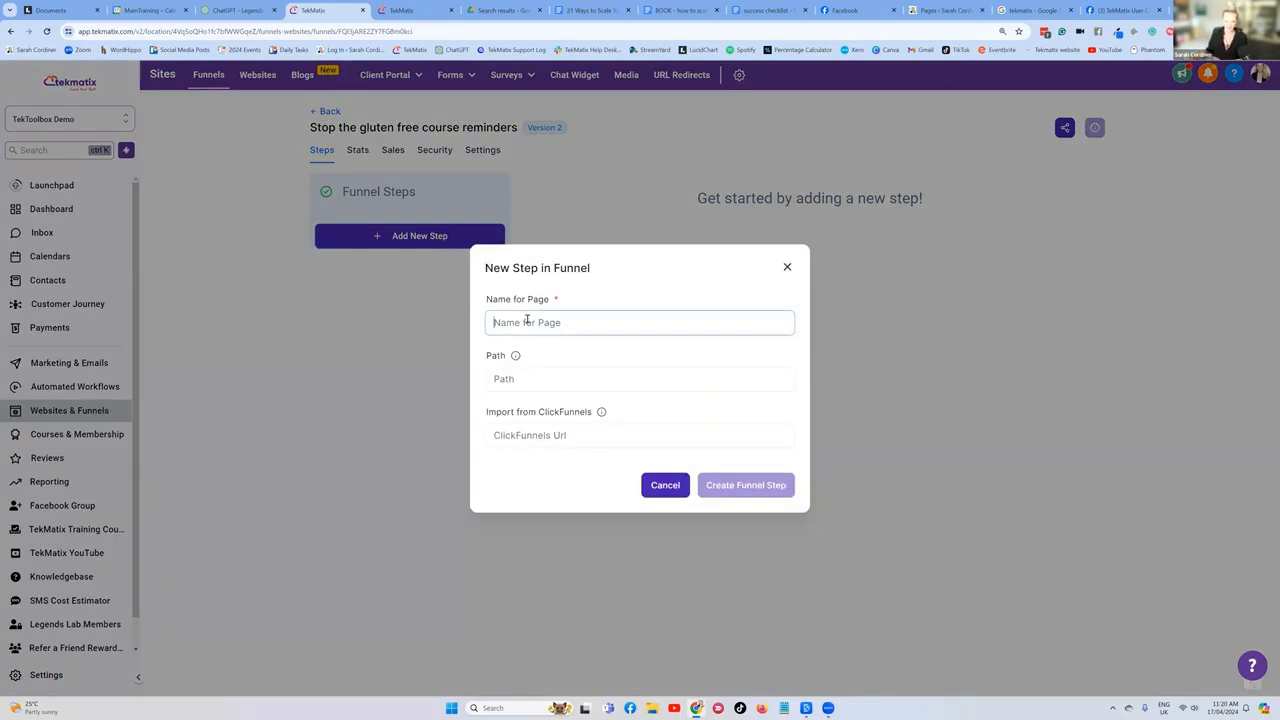
pyautogui.write('Removed from')
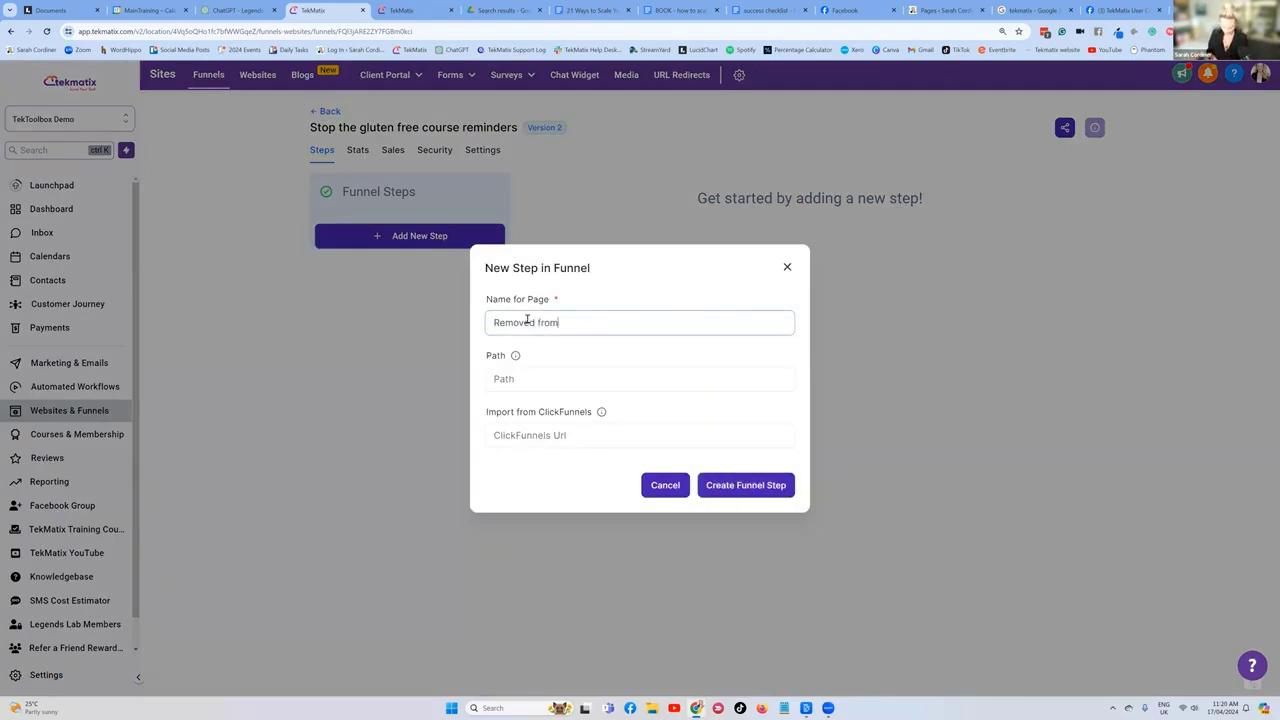
pyautogui.write(' the gluten')
pyautogui.write(' free course reminde')
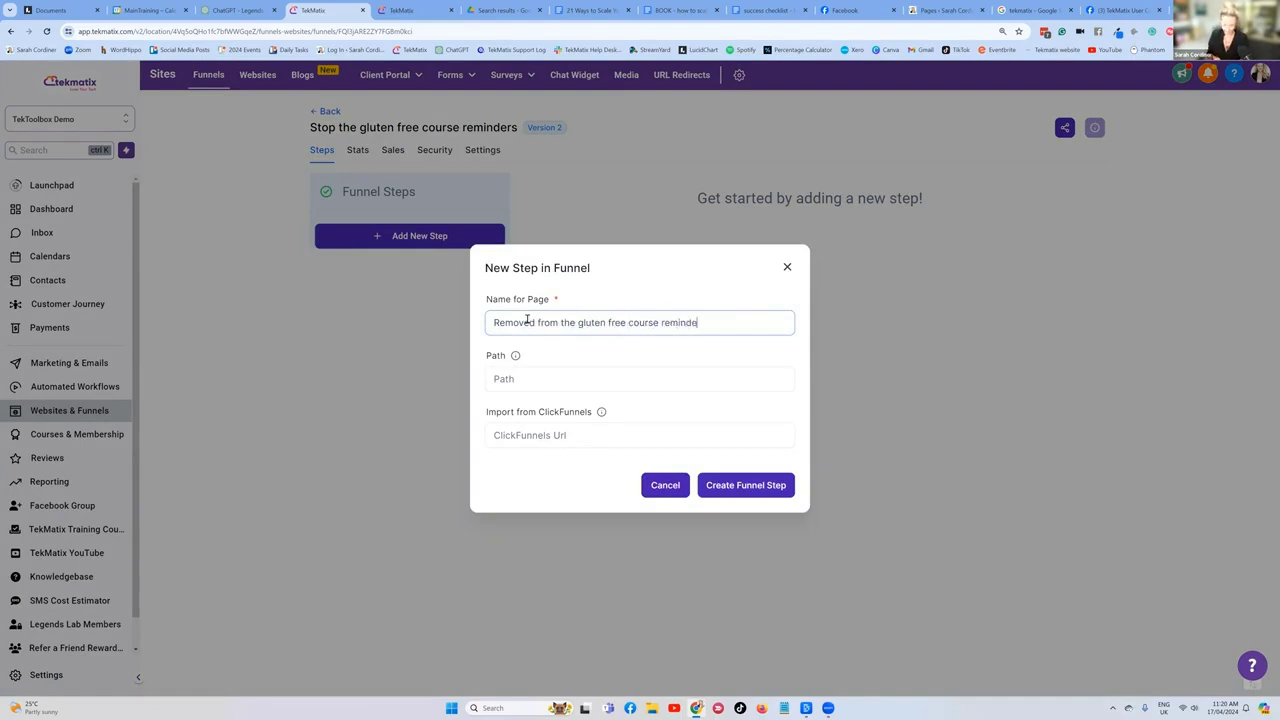
pyautogui.write('rs')
pyautogui.click(524, 380)
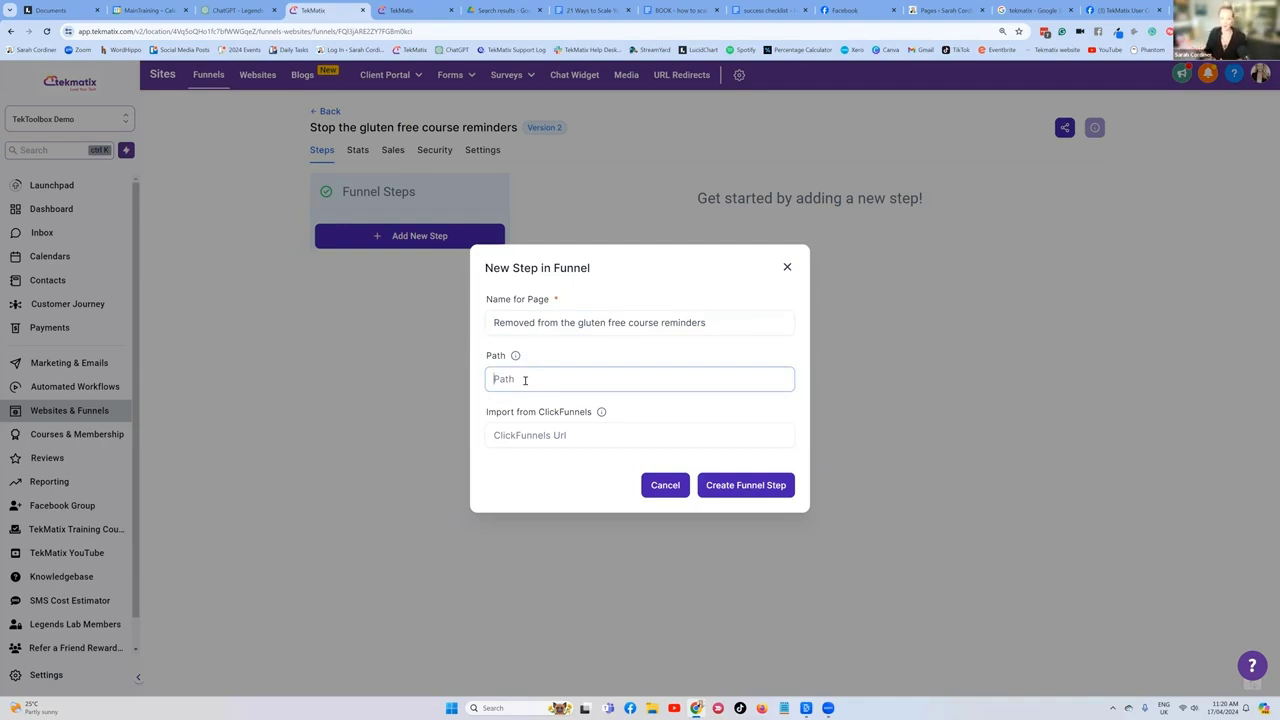
pyautogui.write('/')
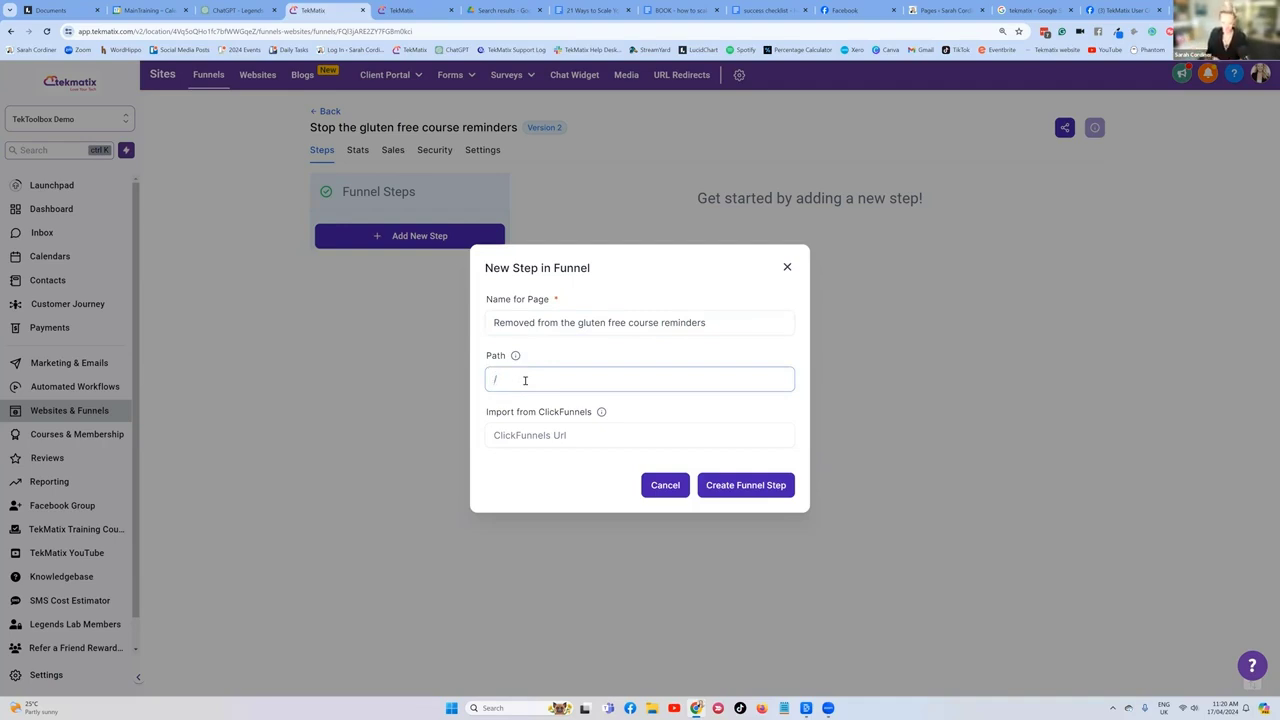
pyautogui.write('reminder')
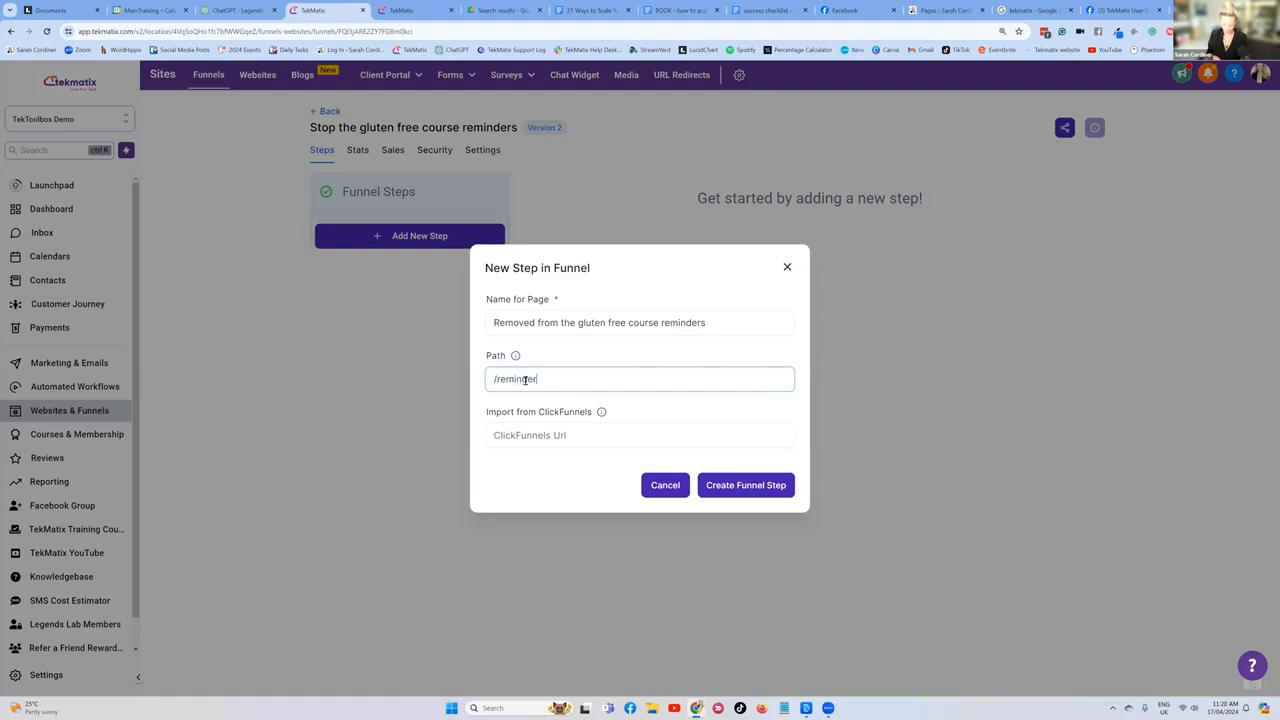
pyautogui.write('sfinished')
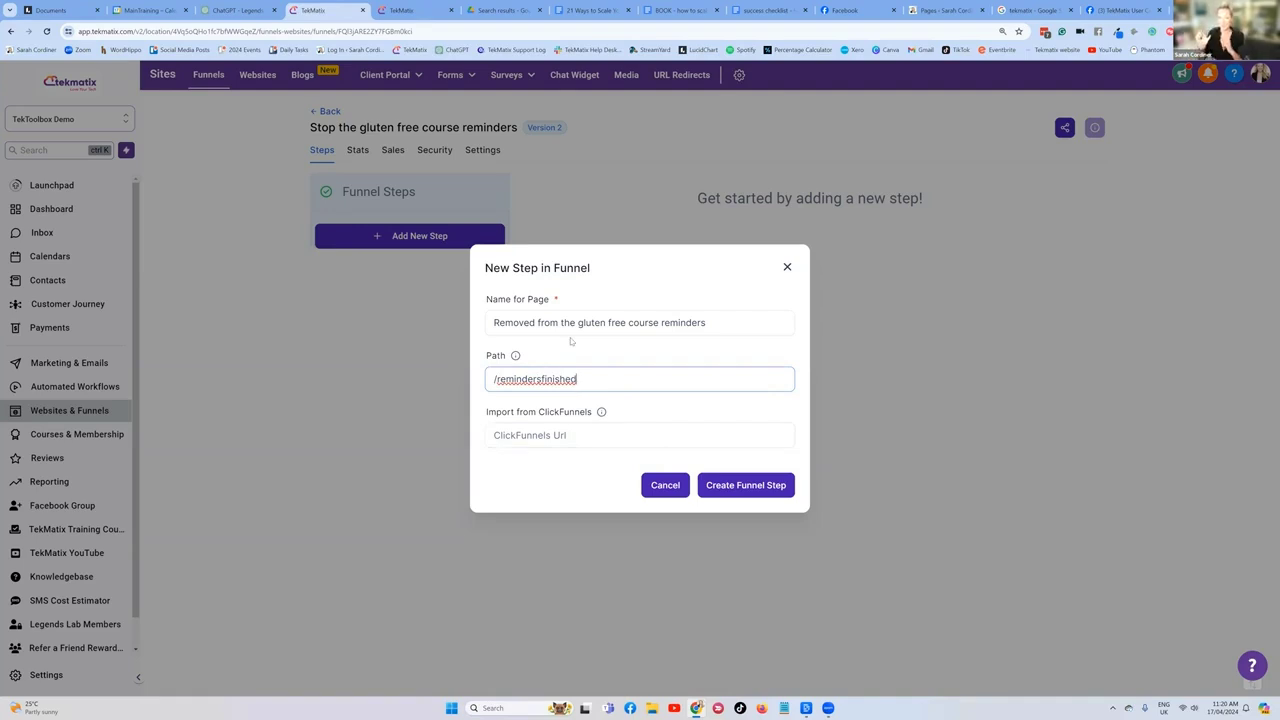
pyautogui.click(771, 485)
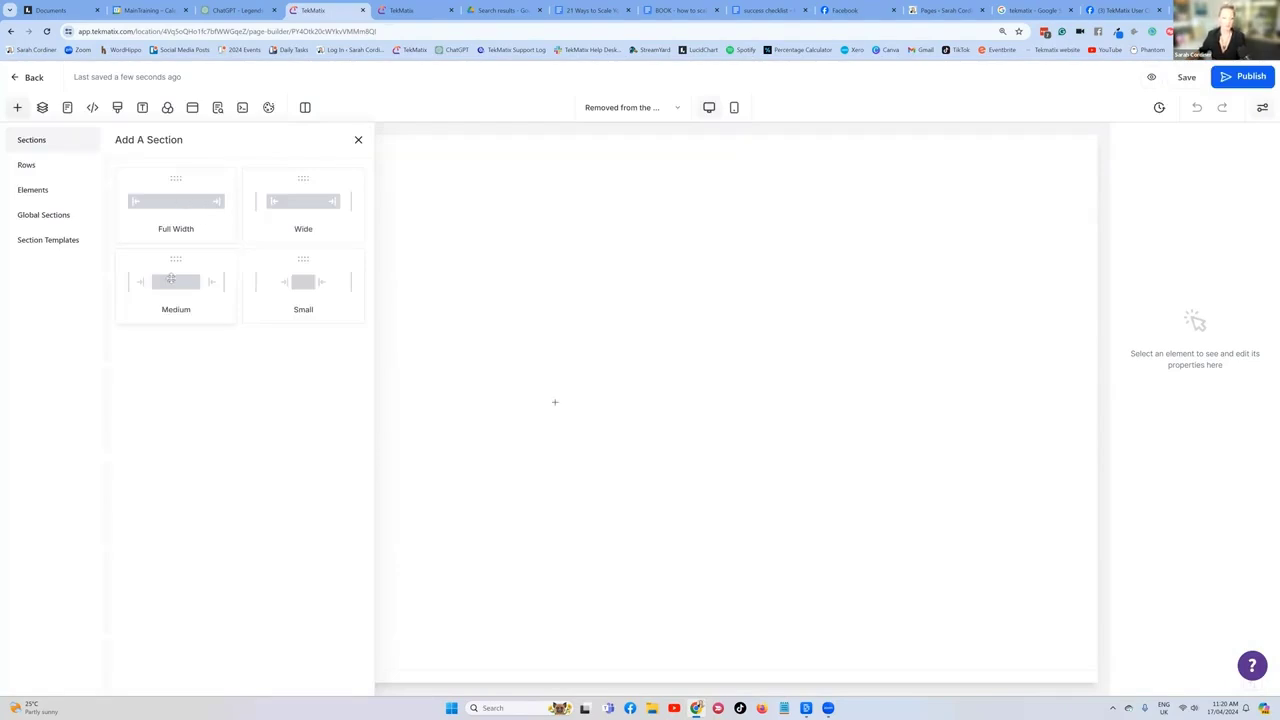
# Add a medium-width section with a single-column row holding a Paragraph element
pyautogui.moveTo(214, 285)
pyautogui.mouseDown()
pyautogui.moveTo(655, 238)
pyautogui.moveTo(600, 230)
pyautogui.mouseUp()
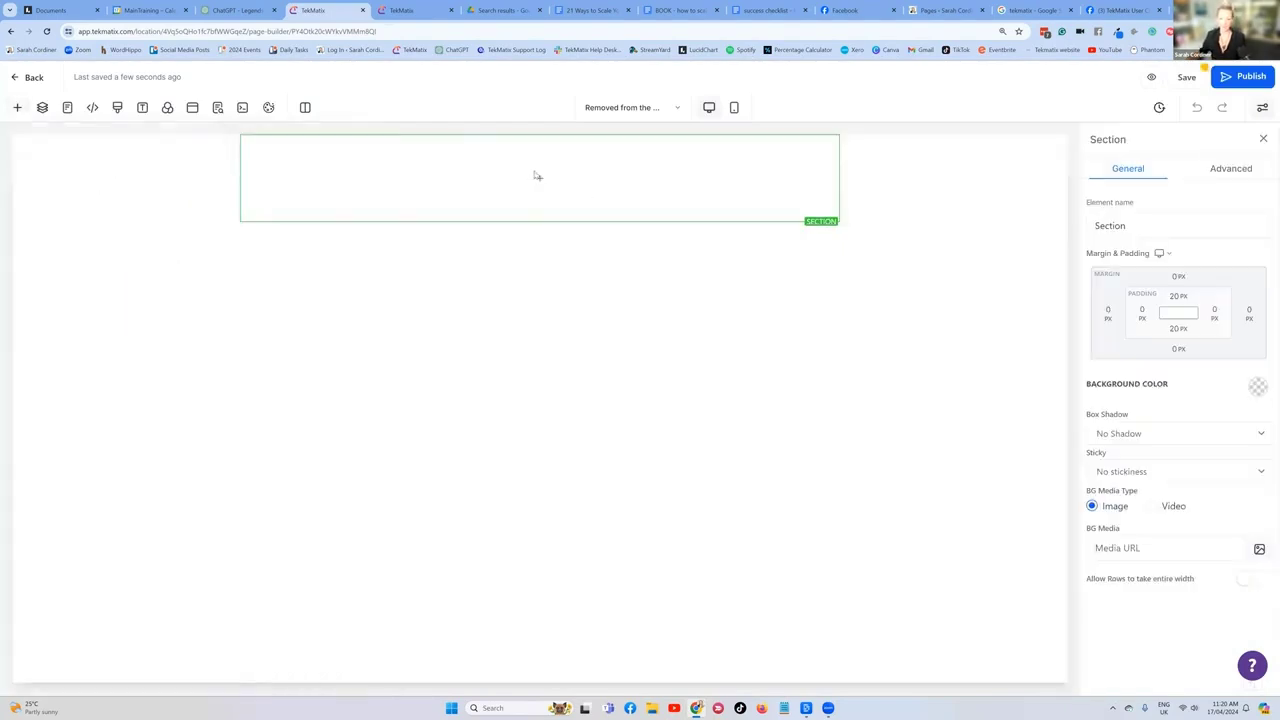
pyautogui.click(540, 178)
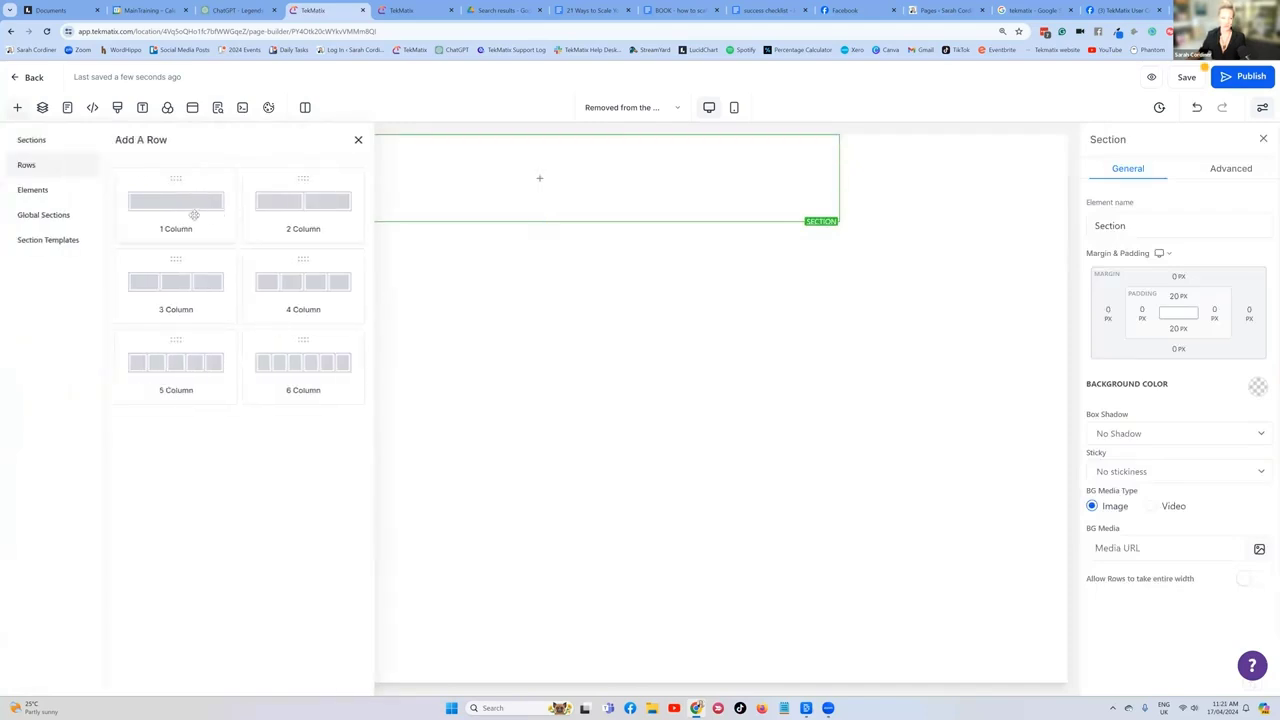
pyautogui.click(194, 211)
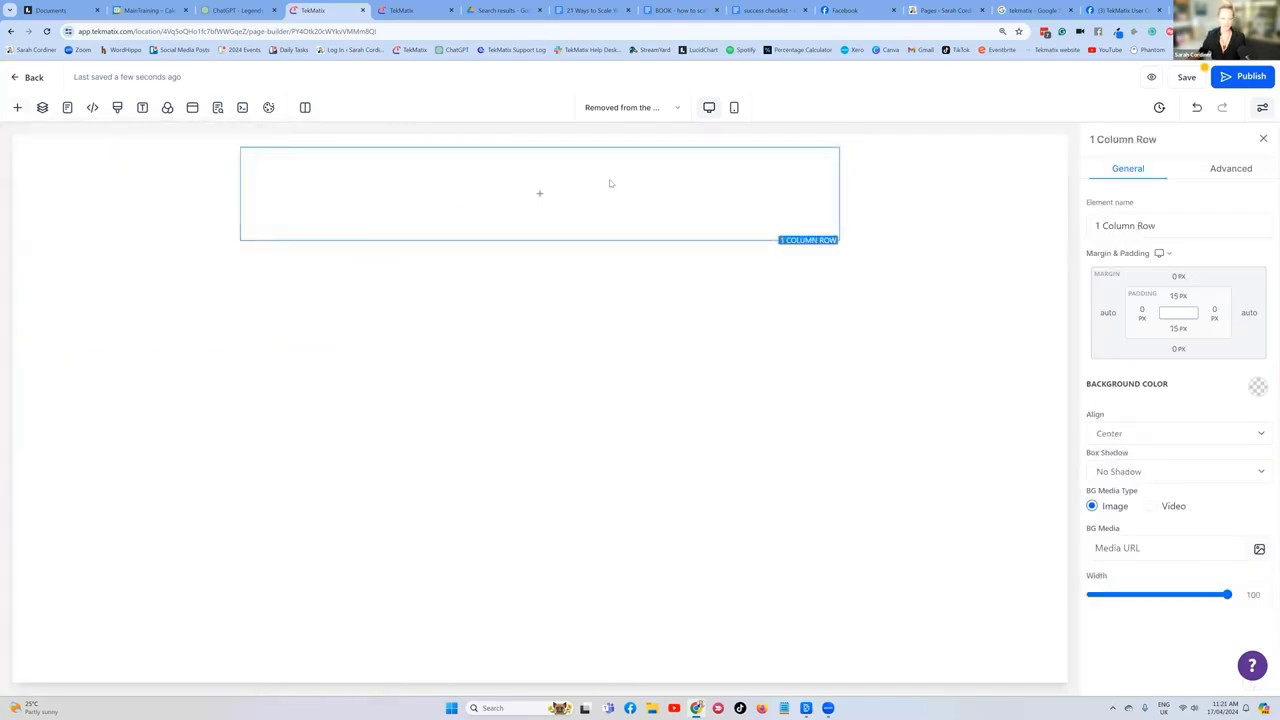
pyautogui.click(548, 195)
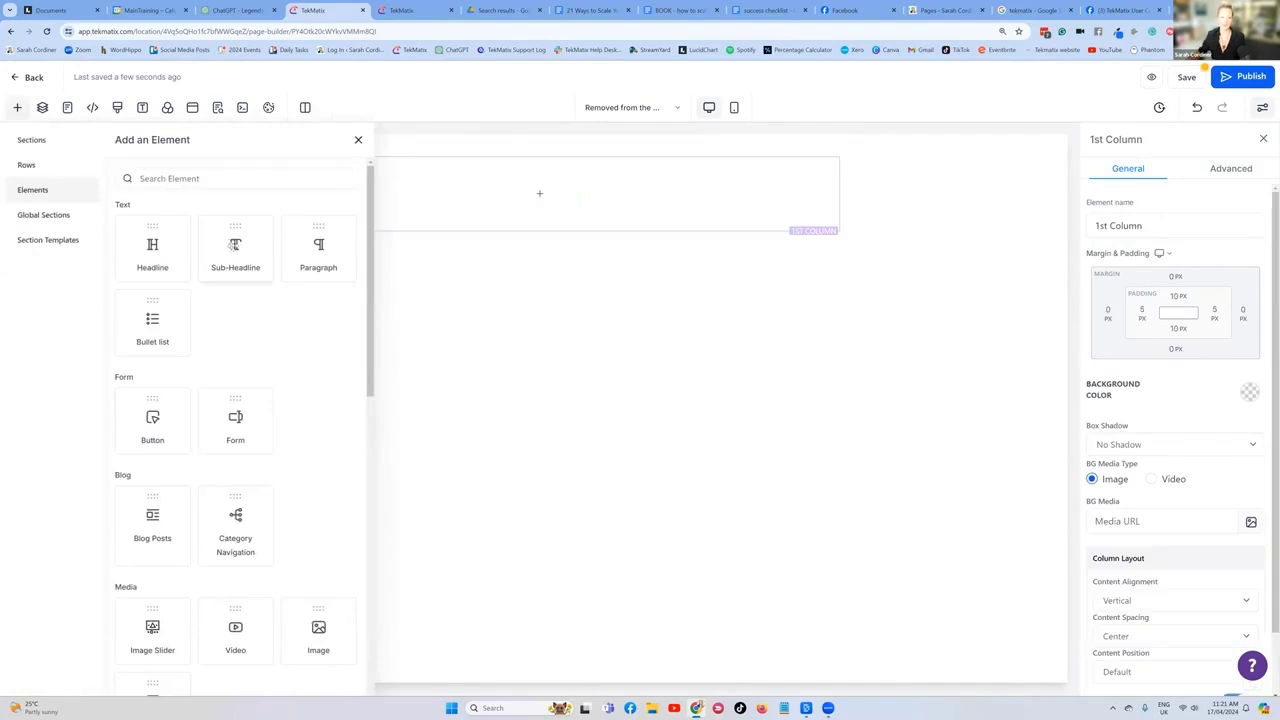
pyautogui.moveTo(318, 248)
pyautogui.mouseDown()
pyautogui.moveTo(537, 220)
pyautogui.moveTo(538, 176)
pyautogui.mouseUp()
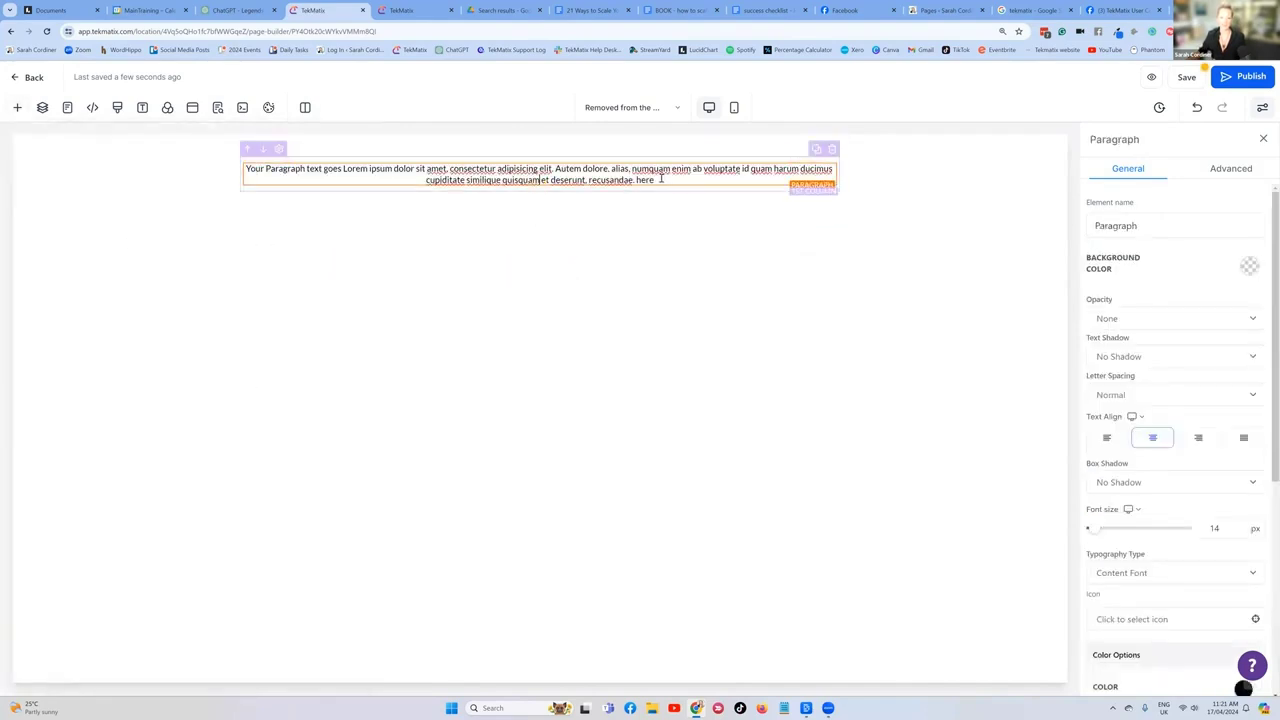
# Replace the placeholder with the thank-you, no-more-reminders and contact lines, plus filler lines
pyautogui.moveTo(655, 182); pyautogui.dragTo(245, 168)
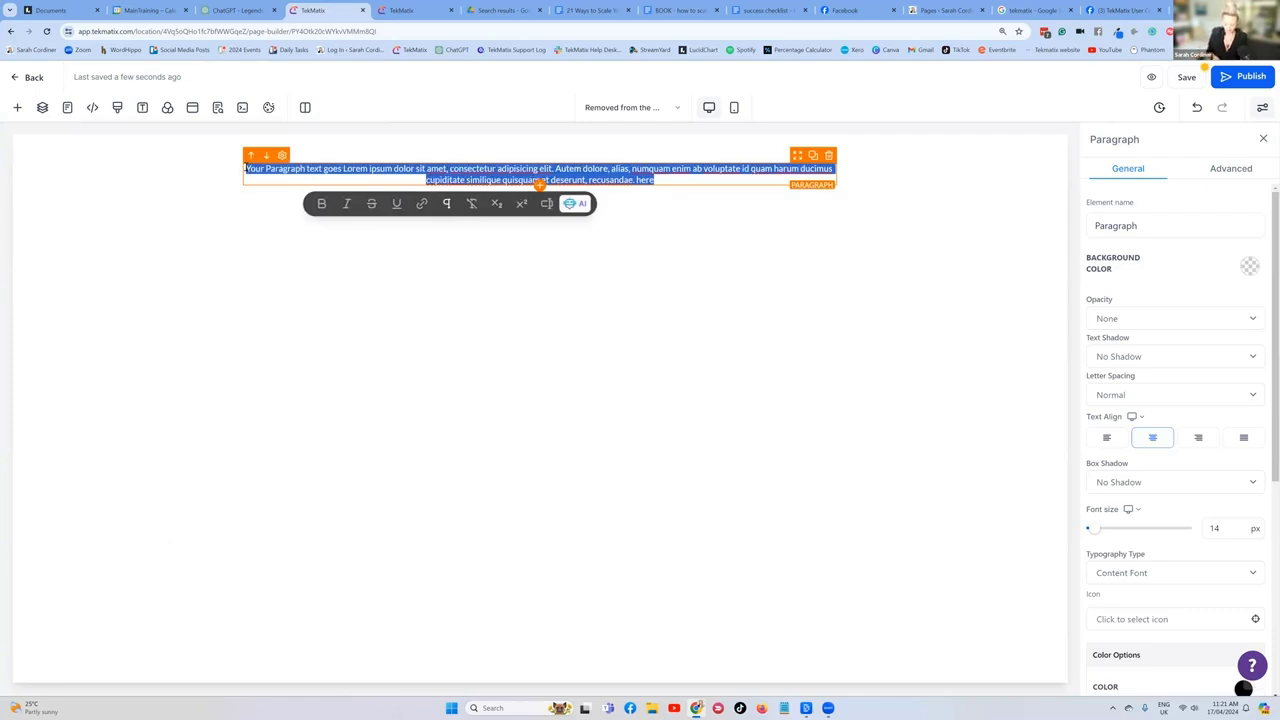
pyautogui.write('Tank youn for upda')
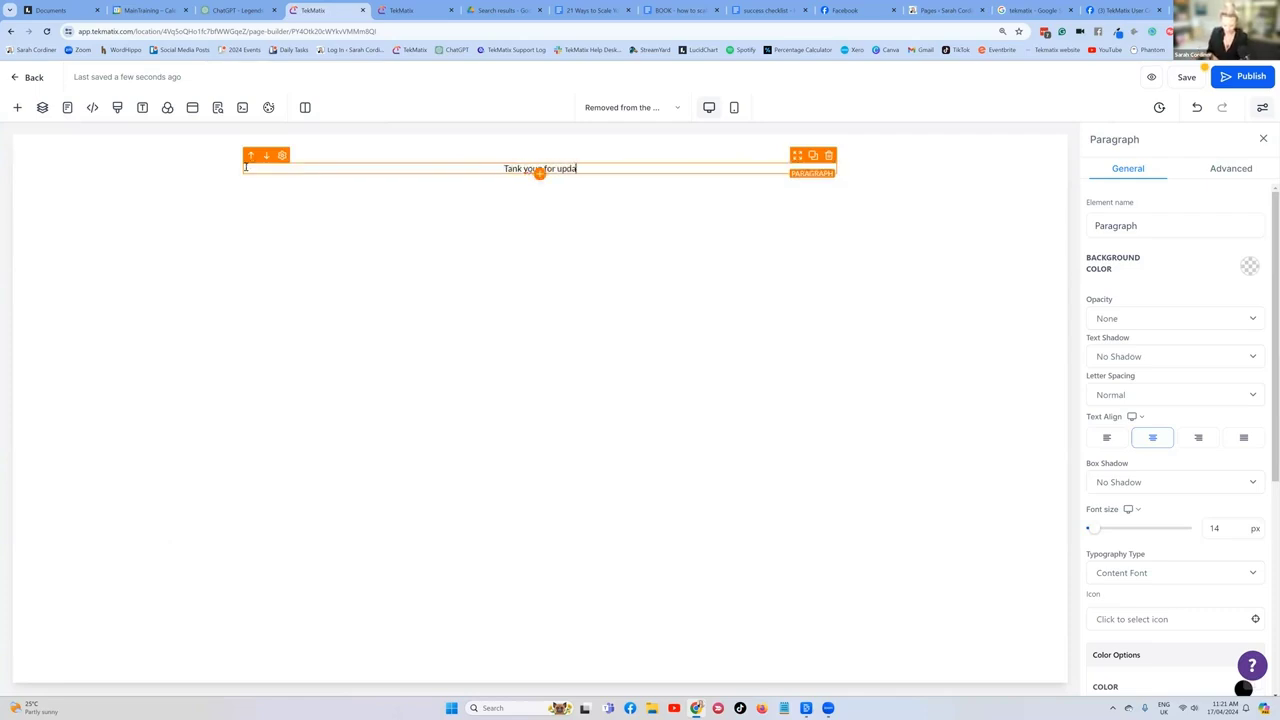
pyautogui.write('ting your preferenc')
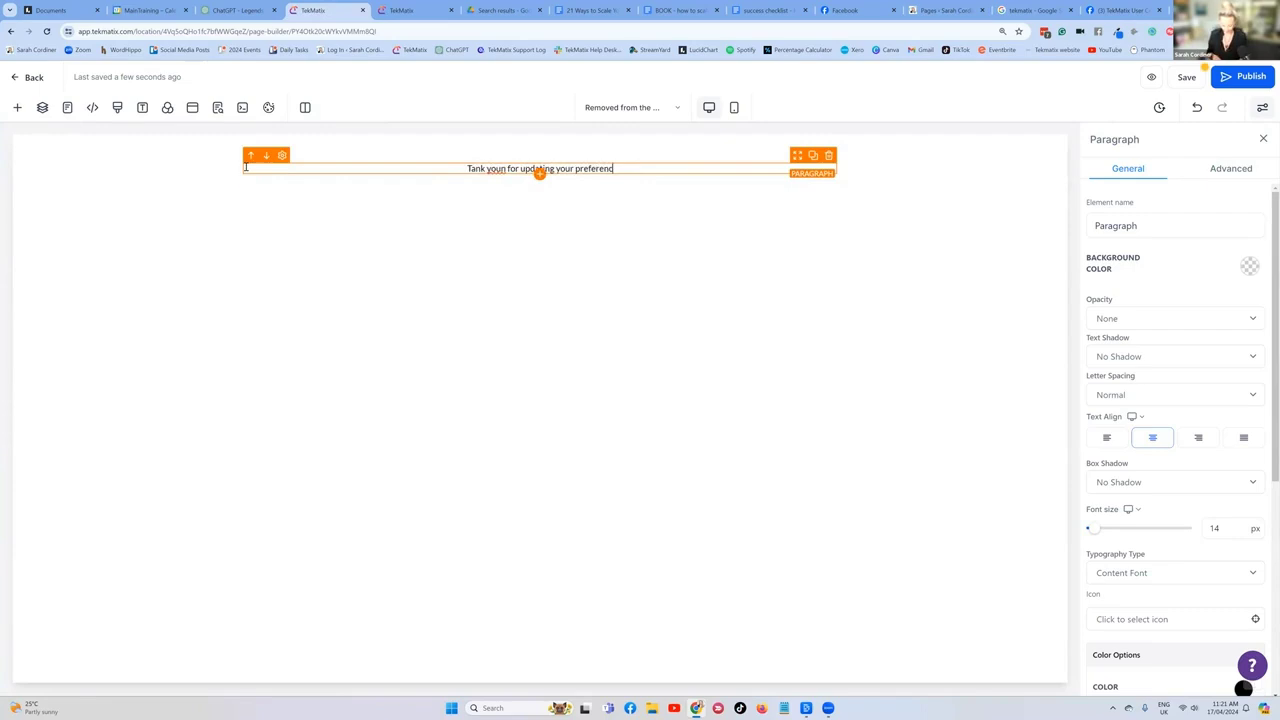
pyautogui.write('es.')
pyautogui.press('Return')
pyautogui.write('You')
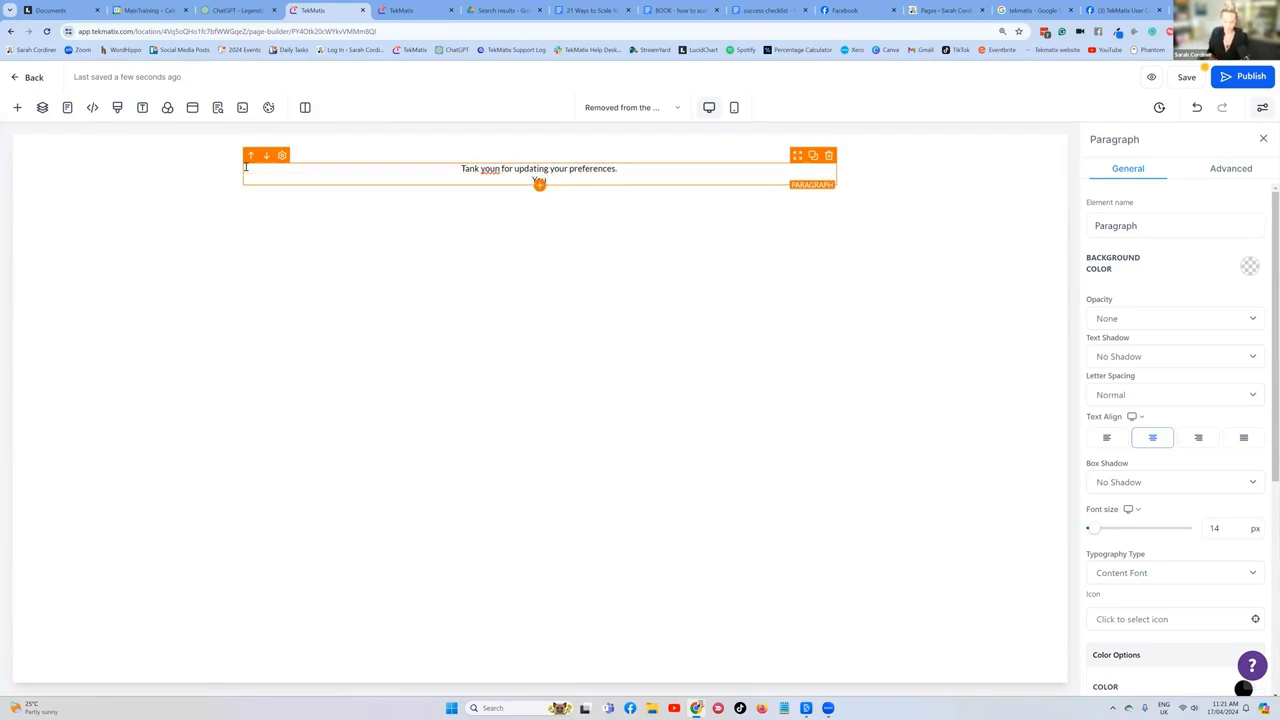
pyautogui.write(' will no loger reveive reminders about your glut')
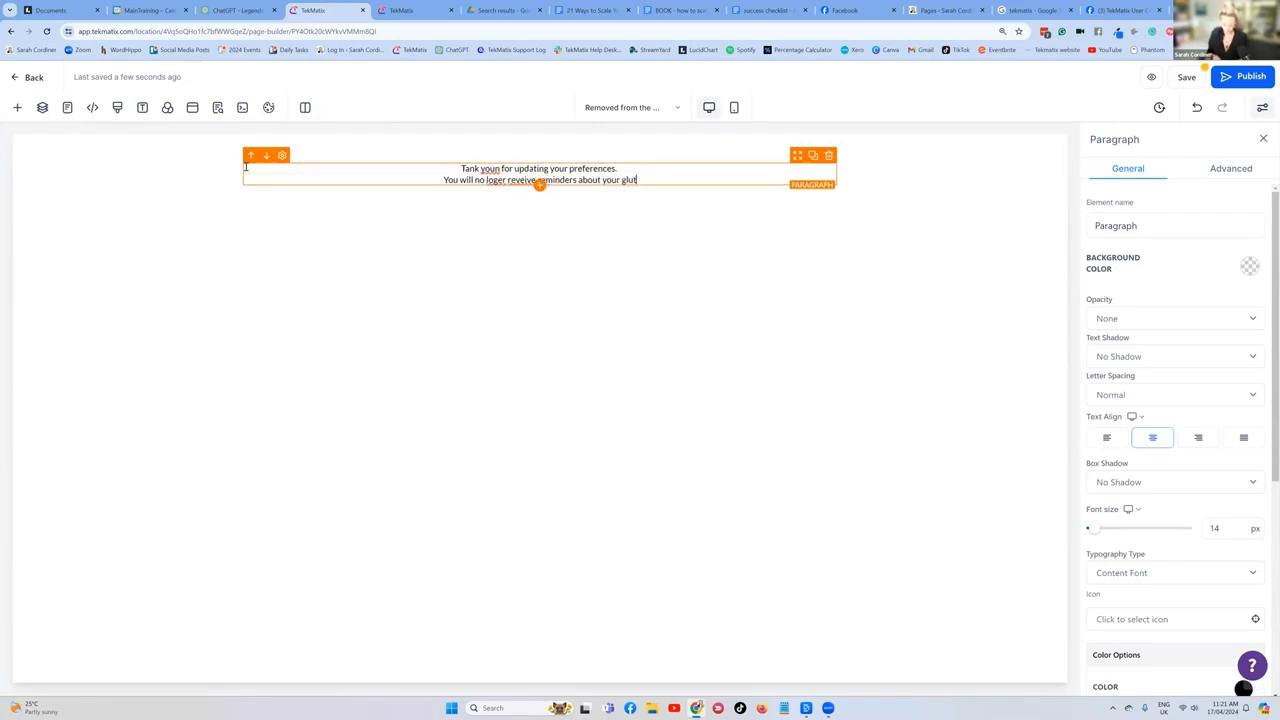
pyautogui.write('en free course.')
pyautogui.press('Return')
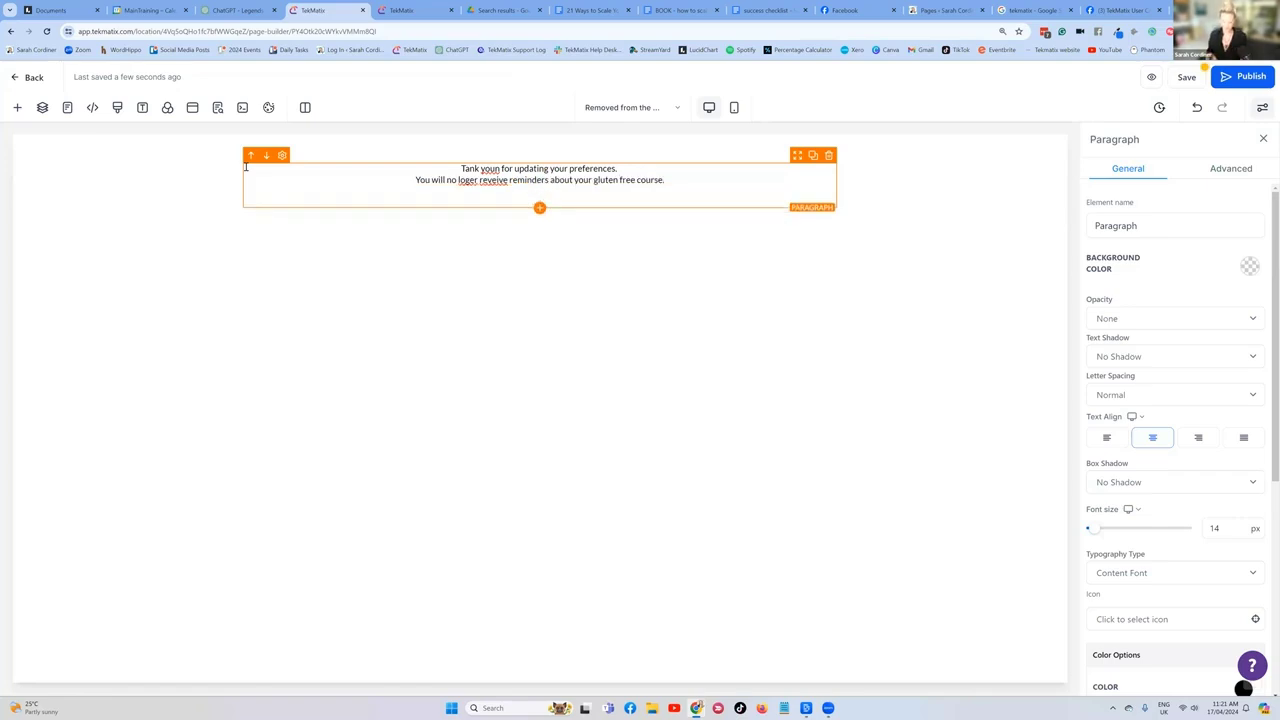
pyautogui.write('if you want ')
pyautogui.write('to chat contact me o')
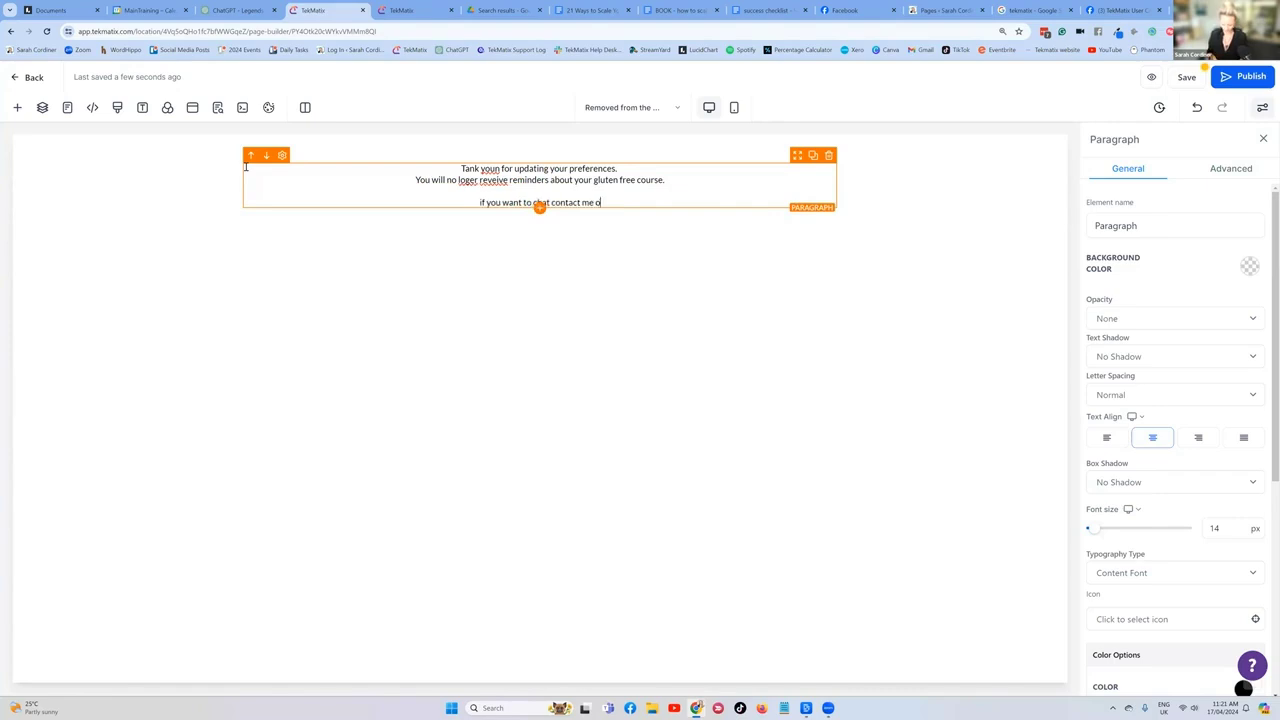
pyautogui.write('n xxxxxx')
pyautogui.press('Return')
pyautogui.write('gh')
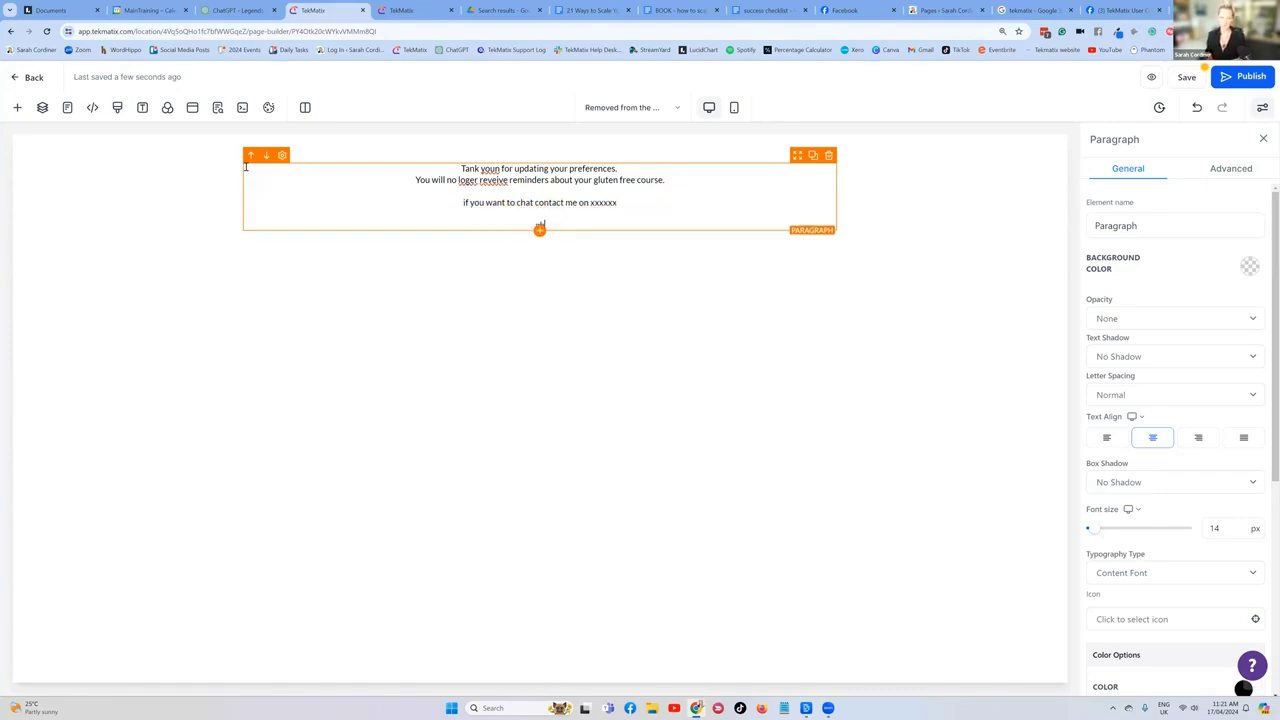
pyautogui.write('dtrh')
pyautogui.press('Return')
pyautogui.write('tfhjtfjh')
pyautogui.press('Return')
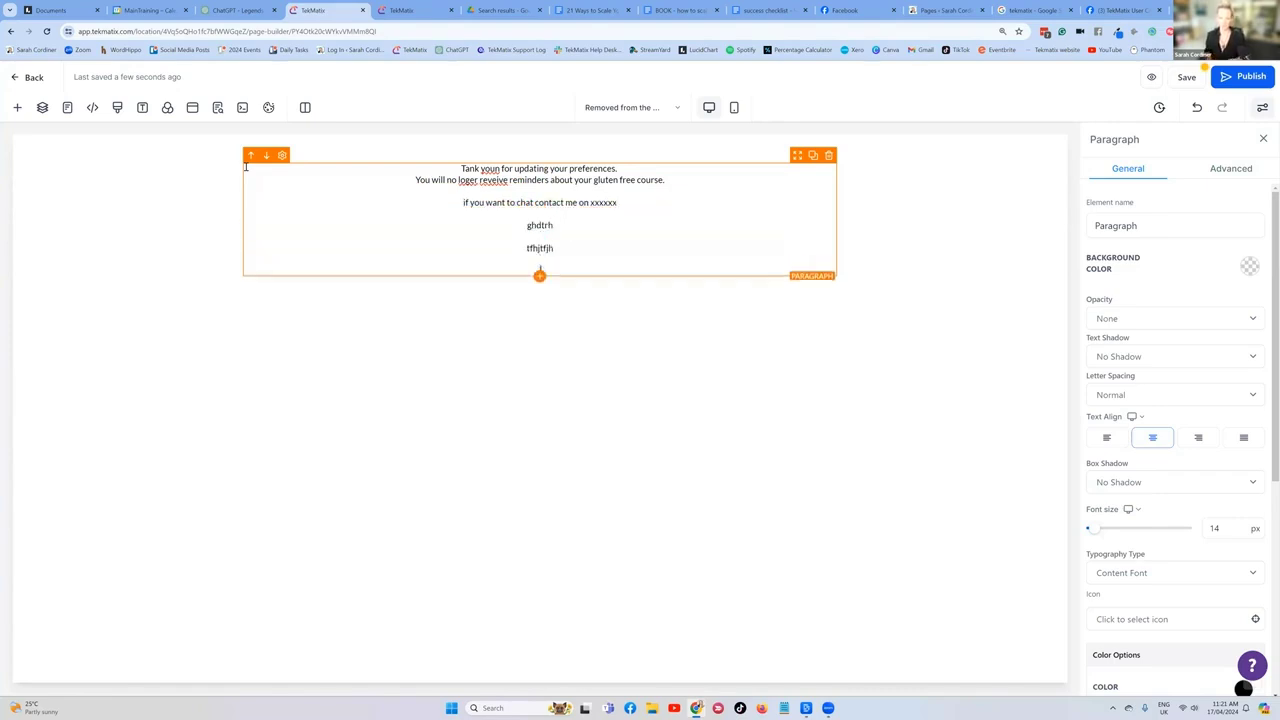
pyautogui.write('jfgyvg')
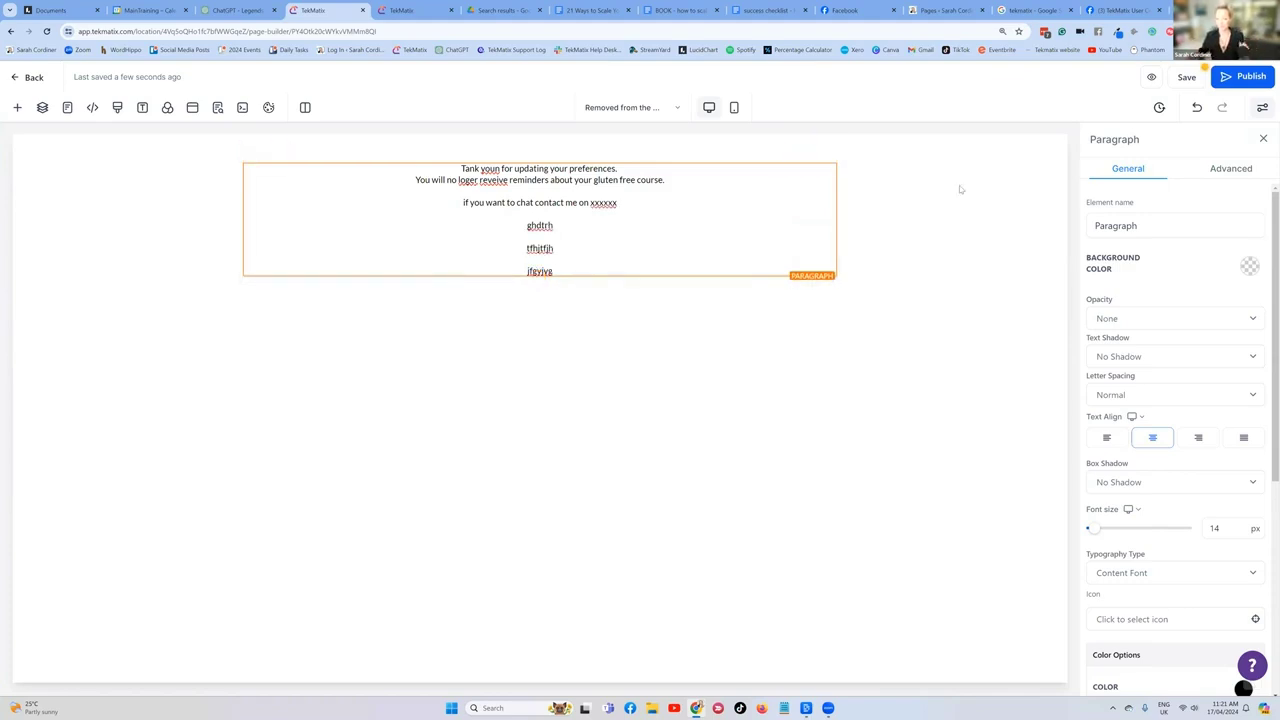
# Save and publish the page on the learn.tekmatix.com domain
pyautogui.click(1184, 77)
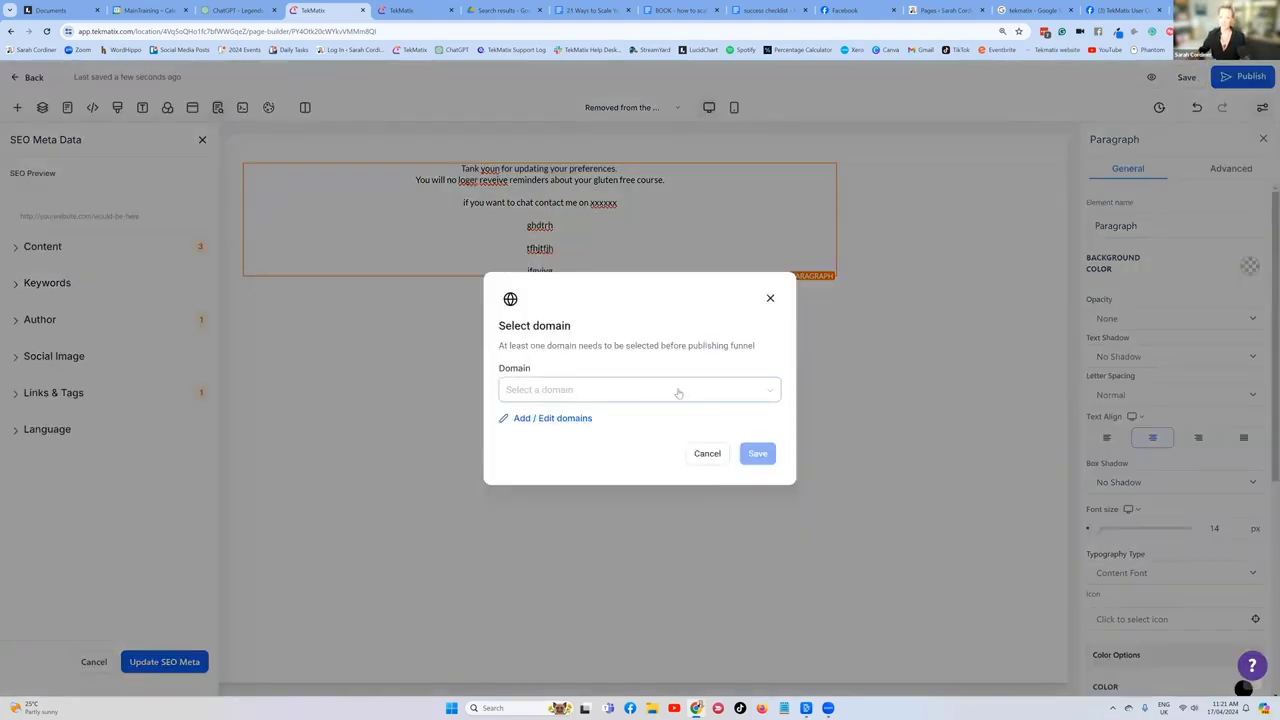
pyautogui.click(678, 393)
pyautogui.click(547, 440)
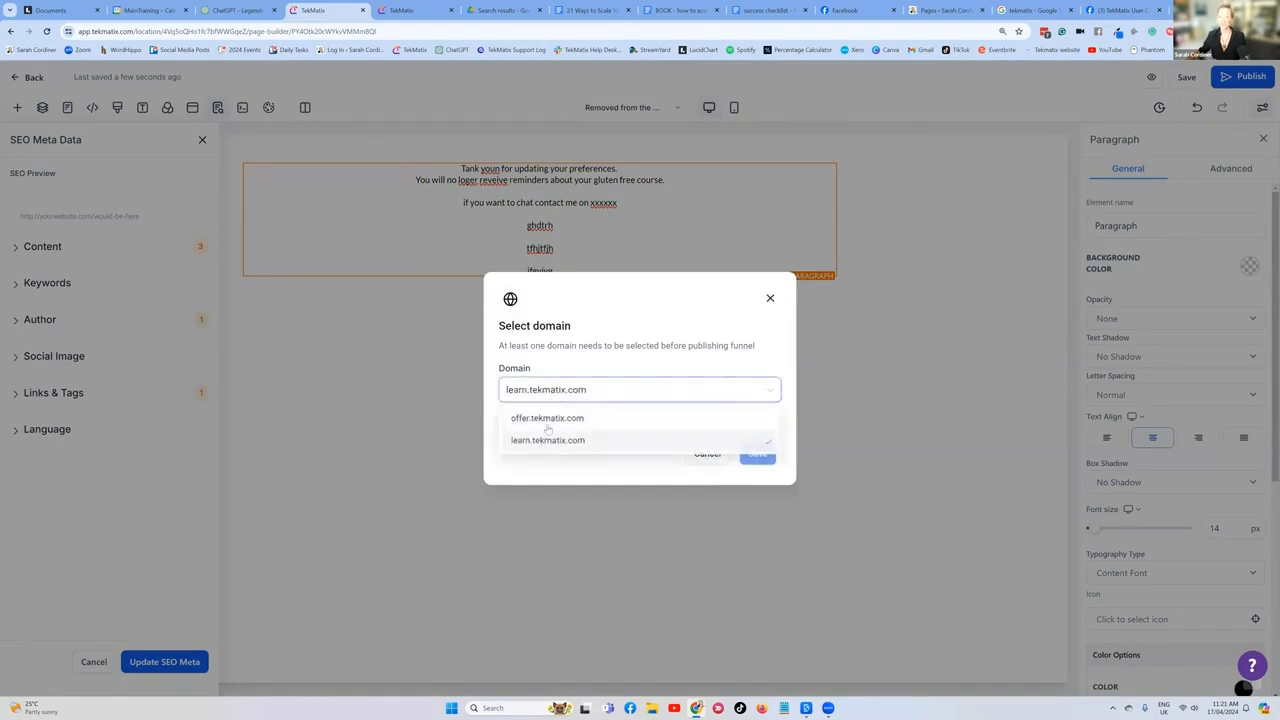
pyautogui.click(757, 453)
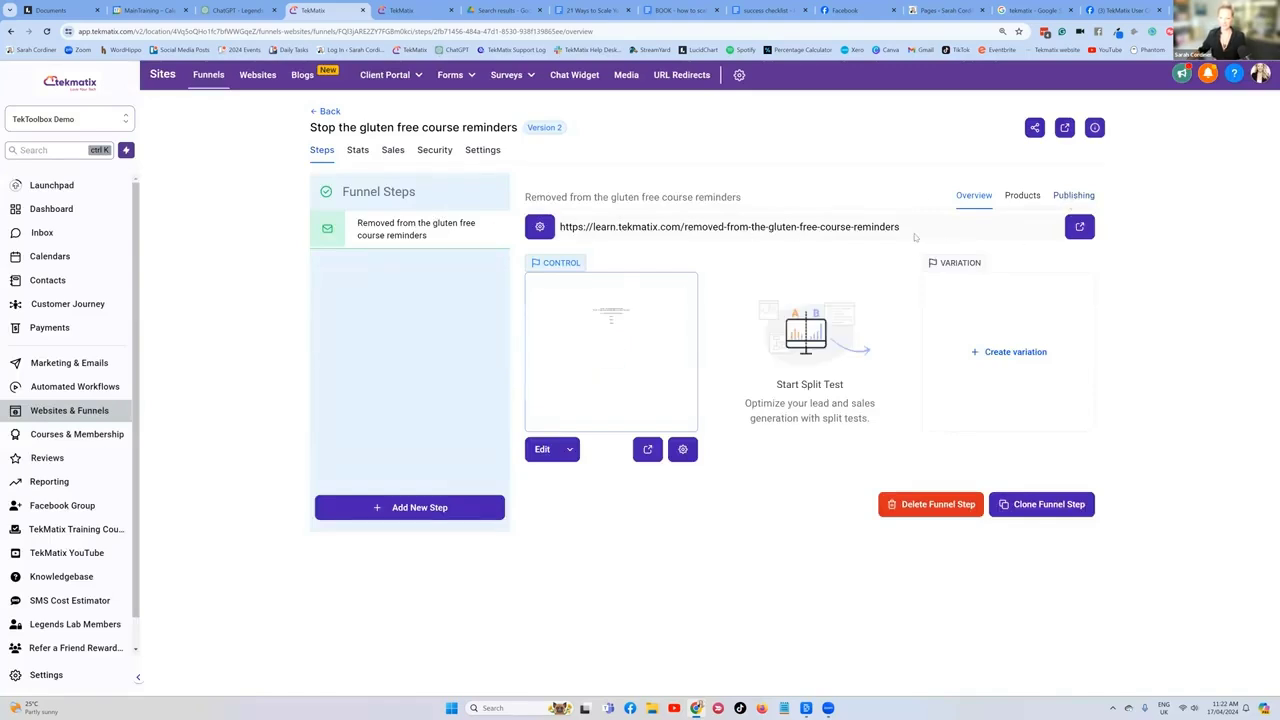
# Copy the step's page URL and load it in a new browser tab to view the live page
pyautogui.moveTo(915, 229); pyautogui.dragTo(558, 236)
pyautogui.hotkey('ctrl', 'c')
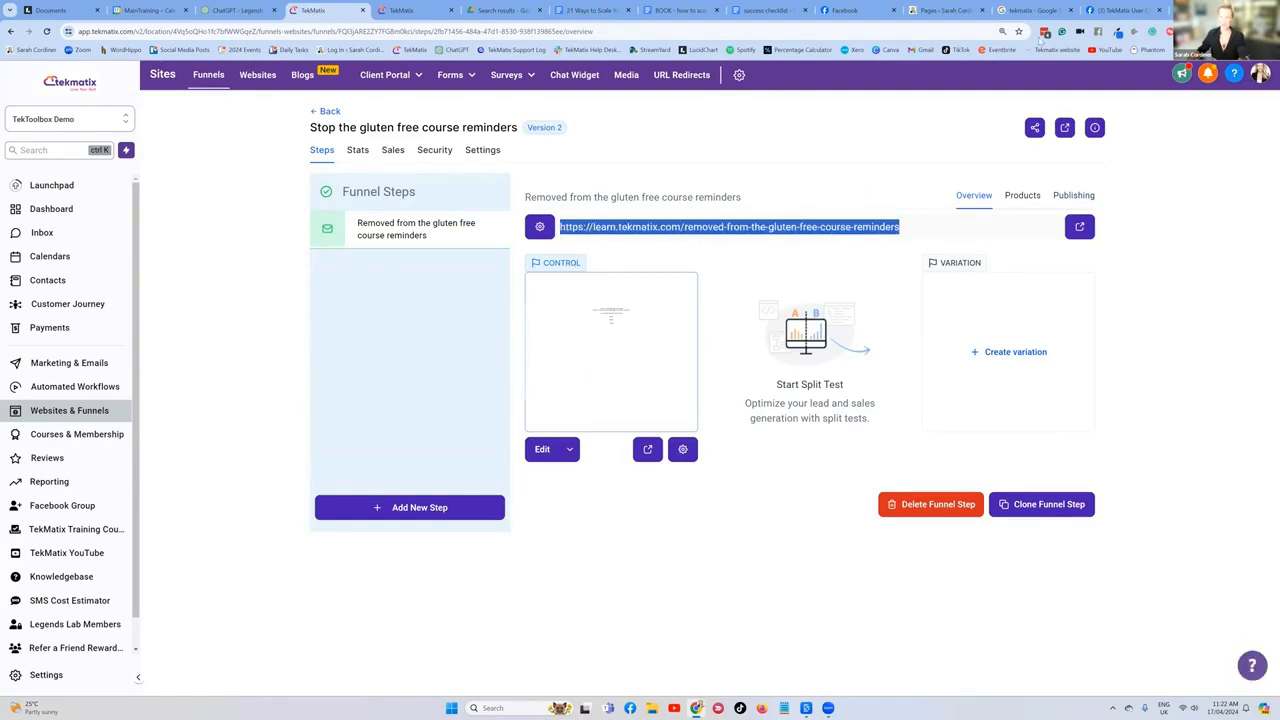
pyautogui.hotkey('ctrl', 't')
pyautogui.hotkey('ctrl', 'v')
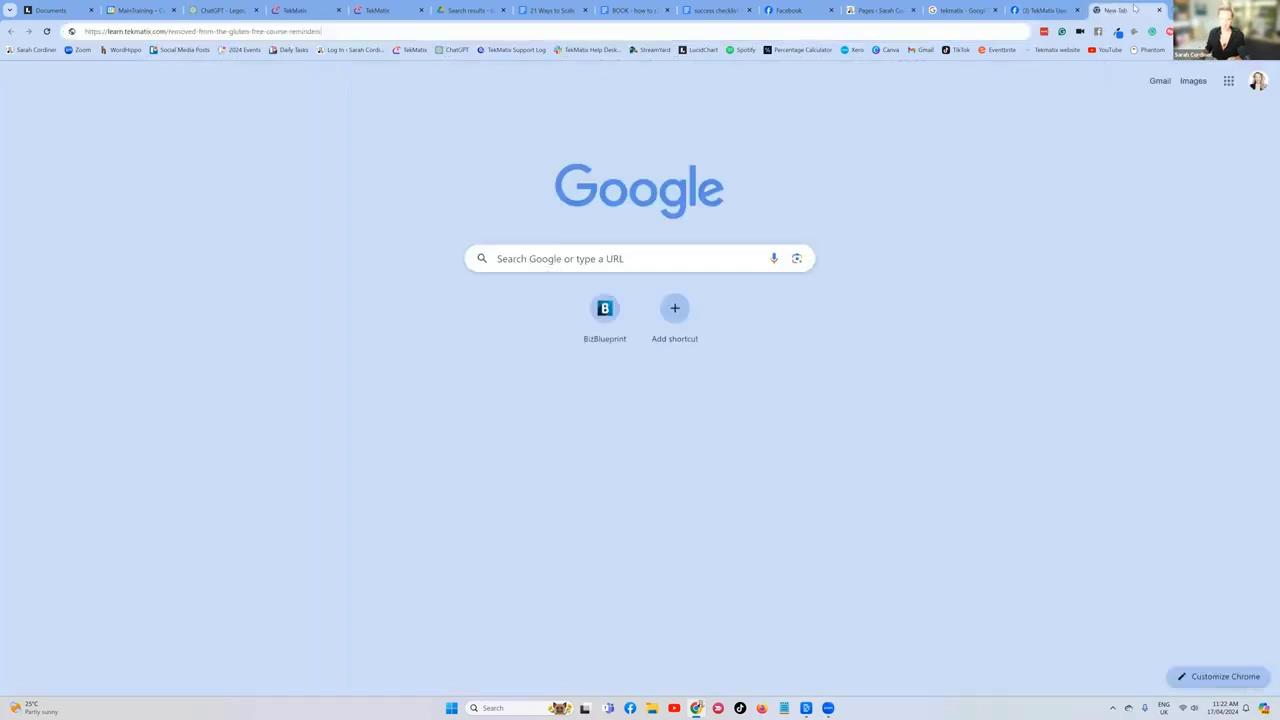
pyautogui.press('Return')
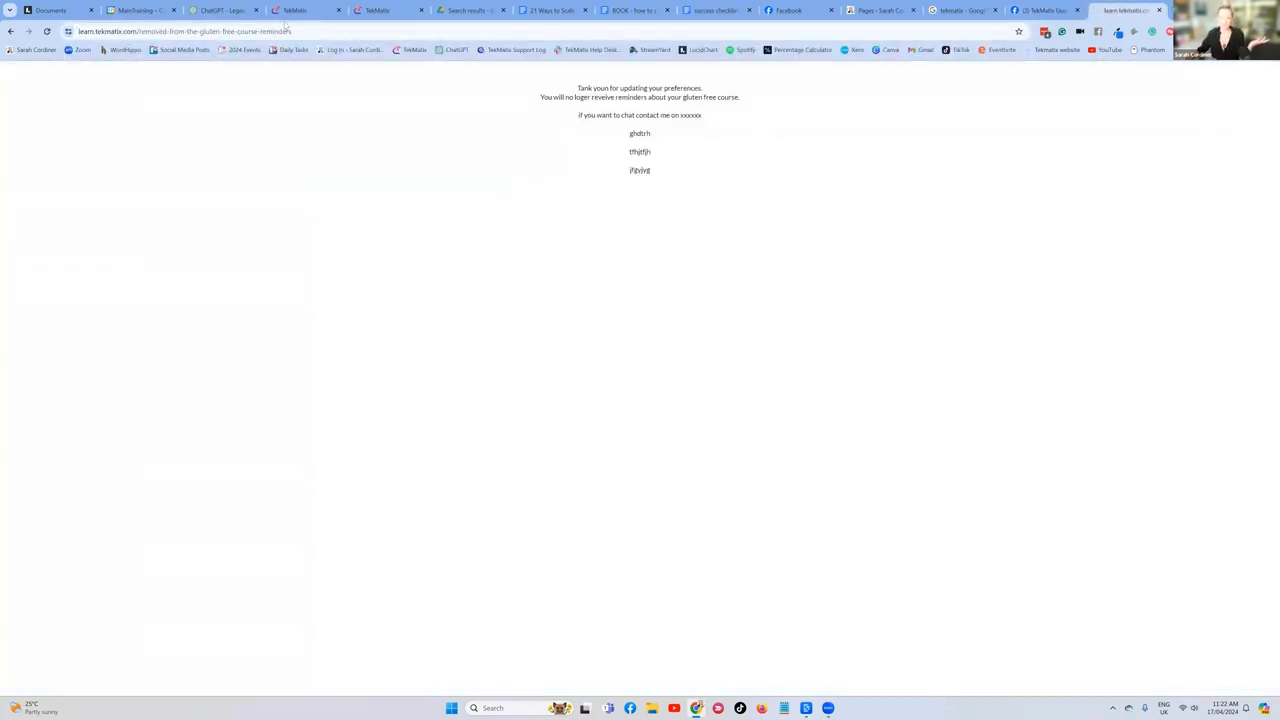
pyautogui.click(286, 30)
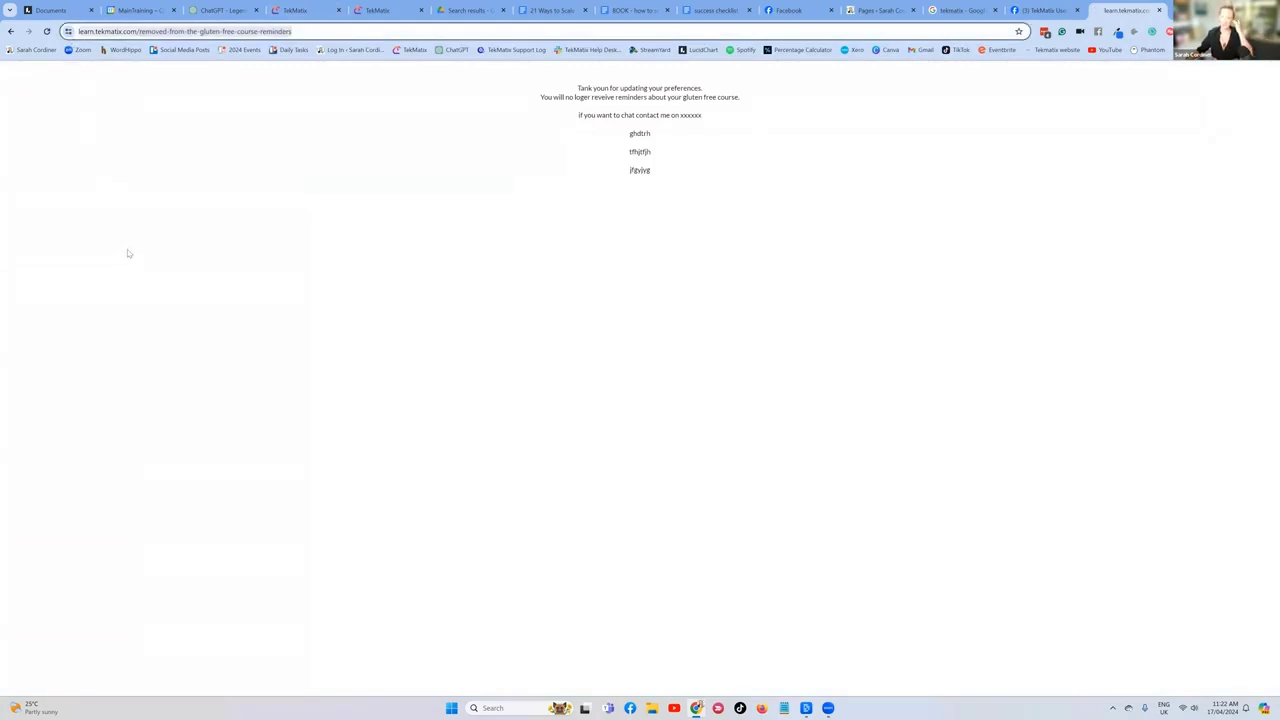